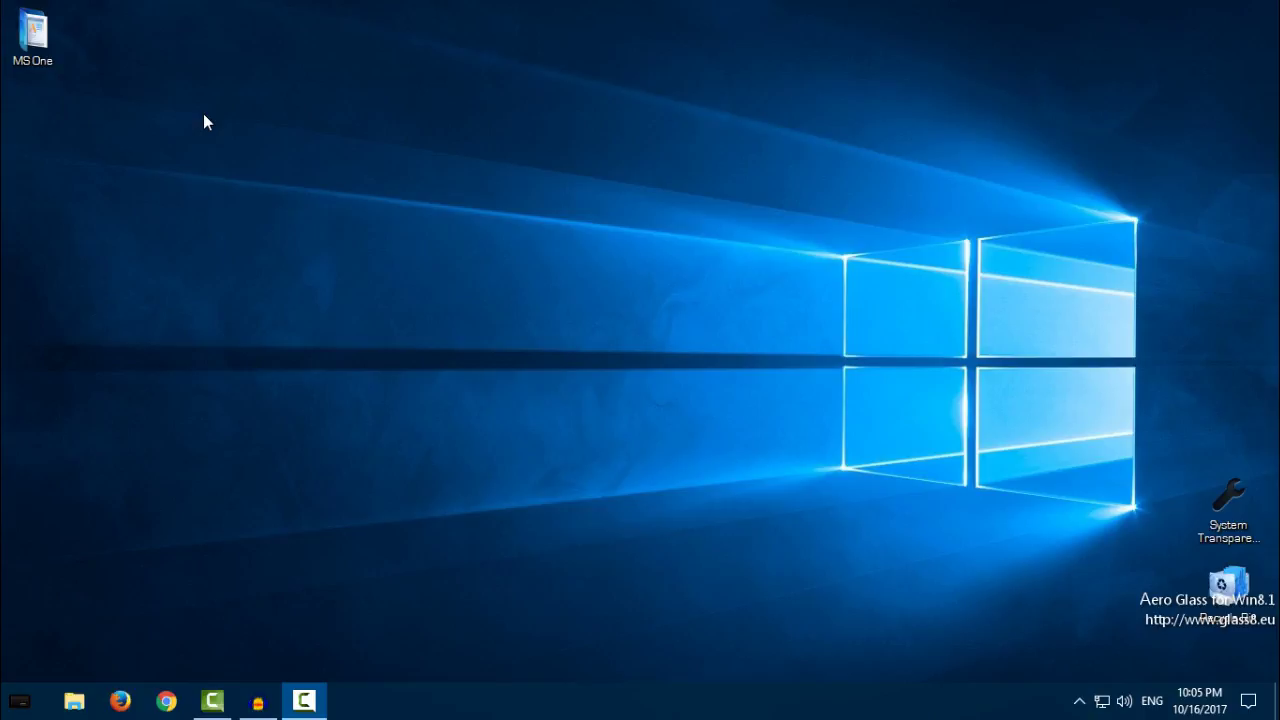
Open the MS One desktop folder to list its theme file and subfolder.
click(52, 46)
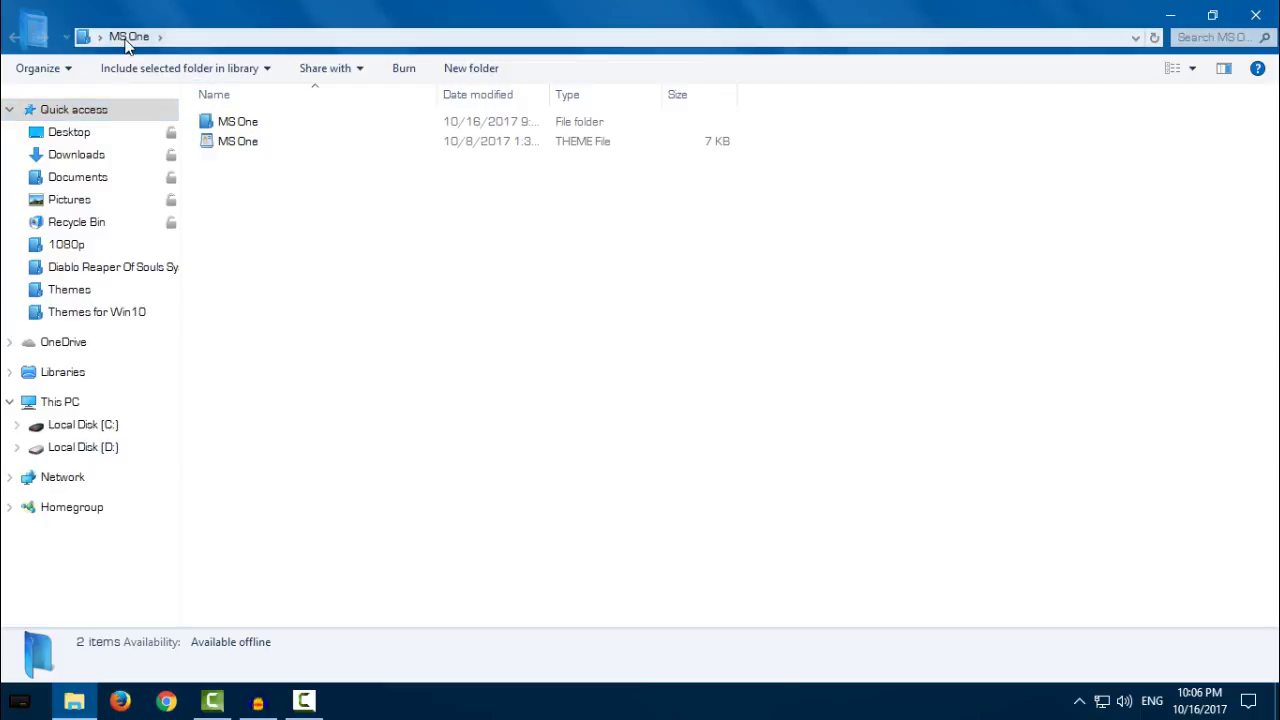
Select the MS One theme file and its folder and copy them.
drag(231, 197, 403, 115)
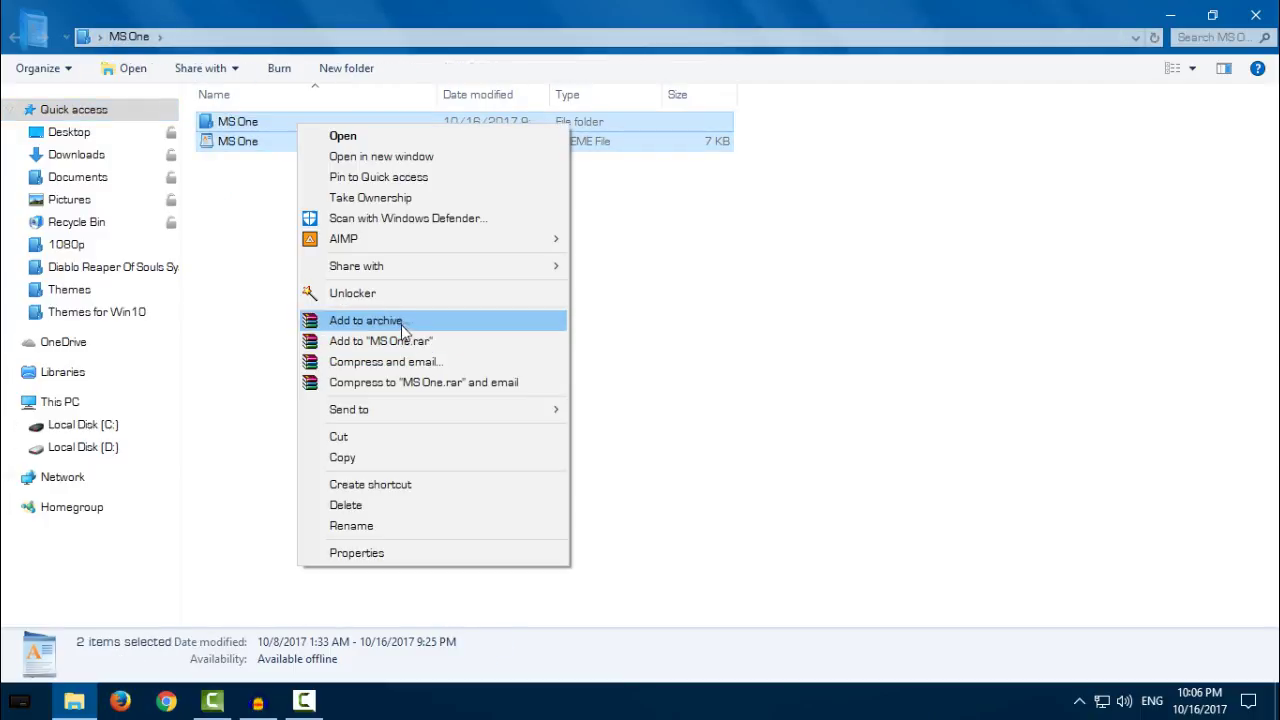
click(352, 452)
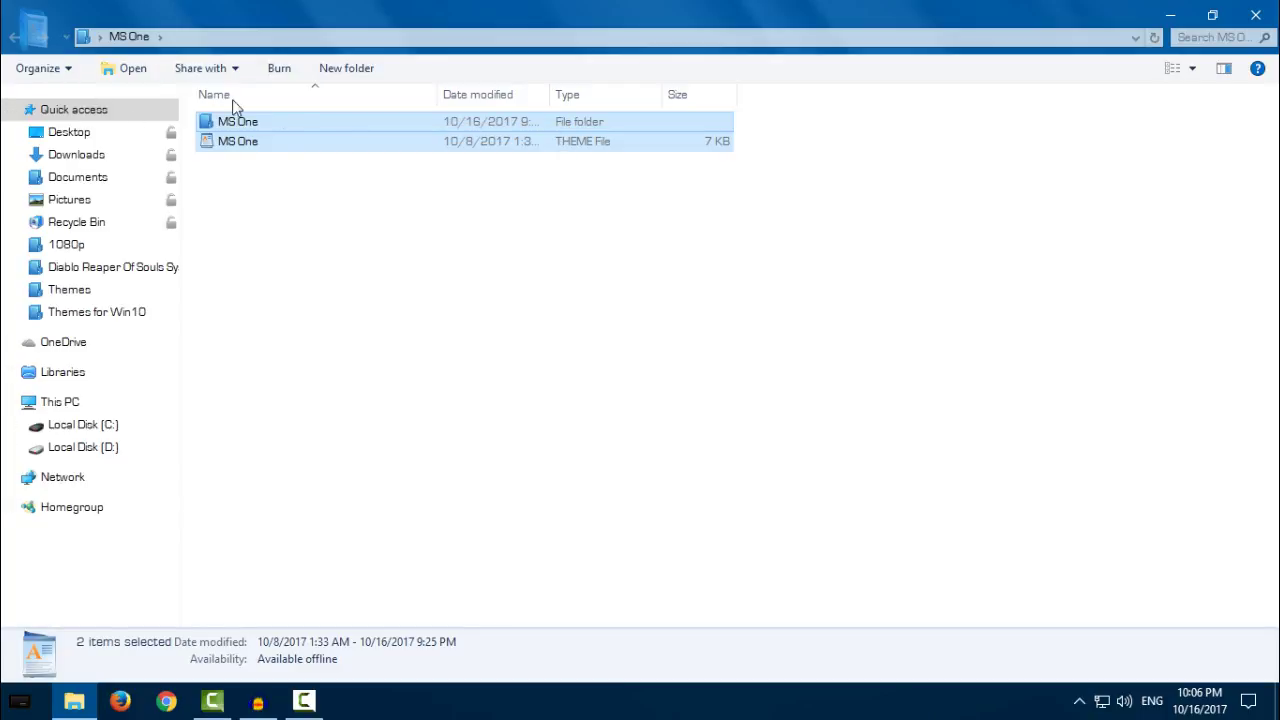
right_click(257, 123)
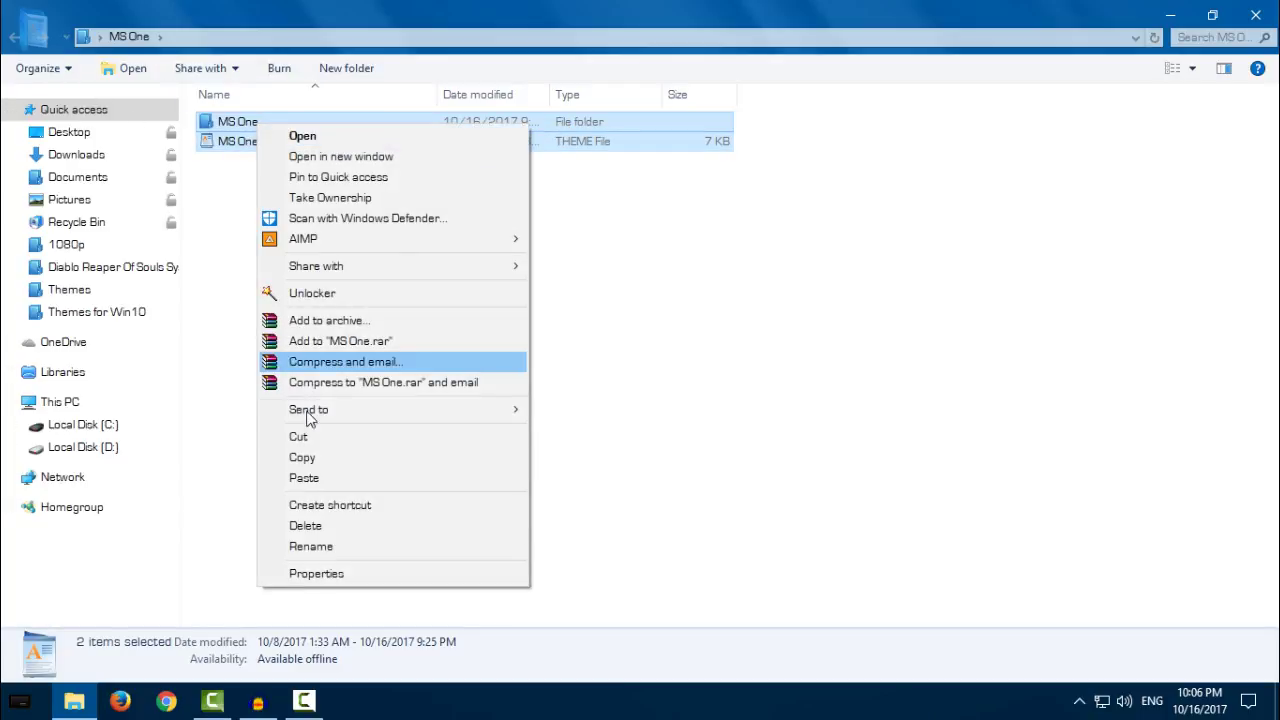
click(303, 458)
Paste both MS One items into C:\Windows\Resources\Themes.
click(104, 427)
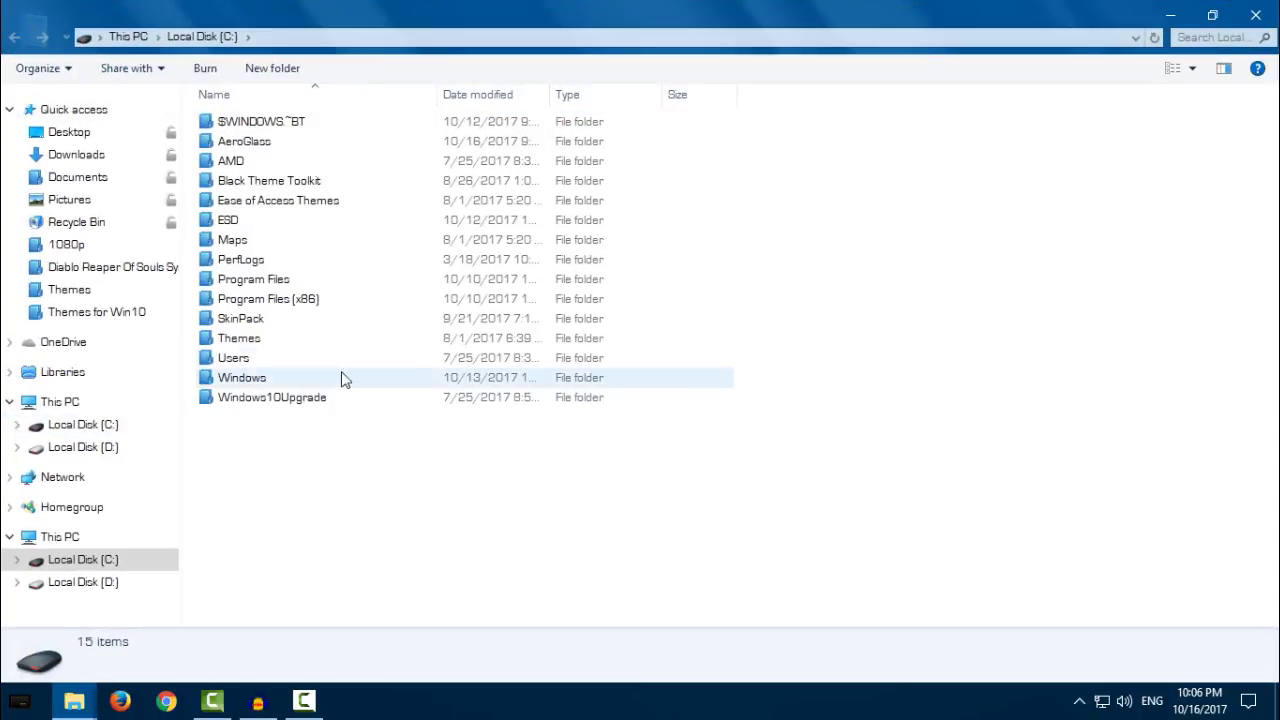
double_click(342, 378)
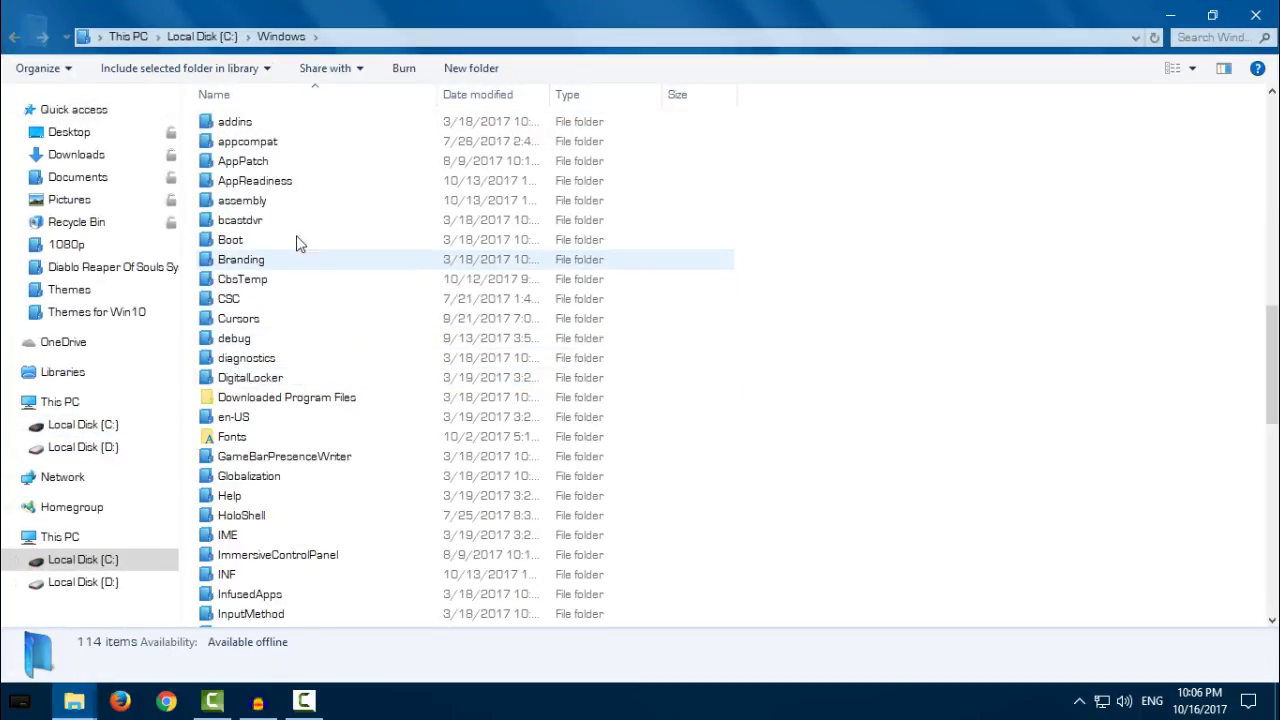
text(rem)
double_click(343, 171)
double_click(266, 162)
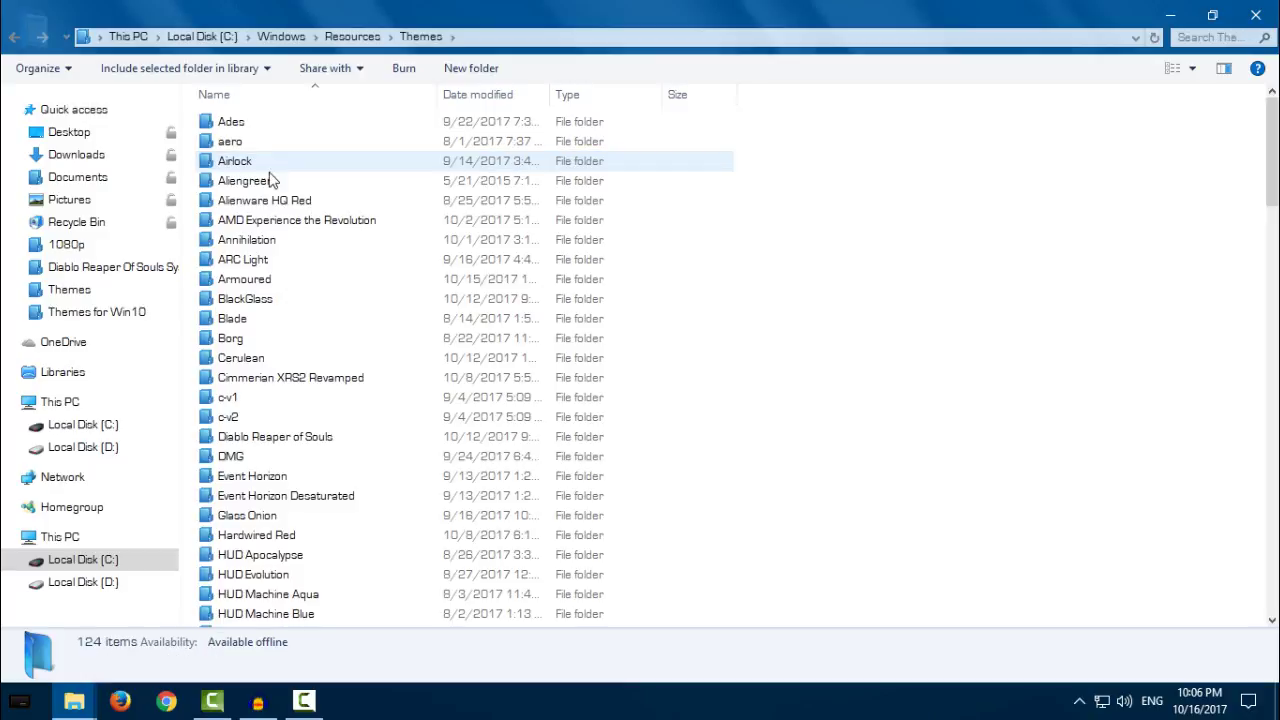
scroll(540, 175, down, 15)
scroll(517, 163, down, 15)
right_click(955, 204)
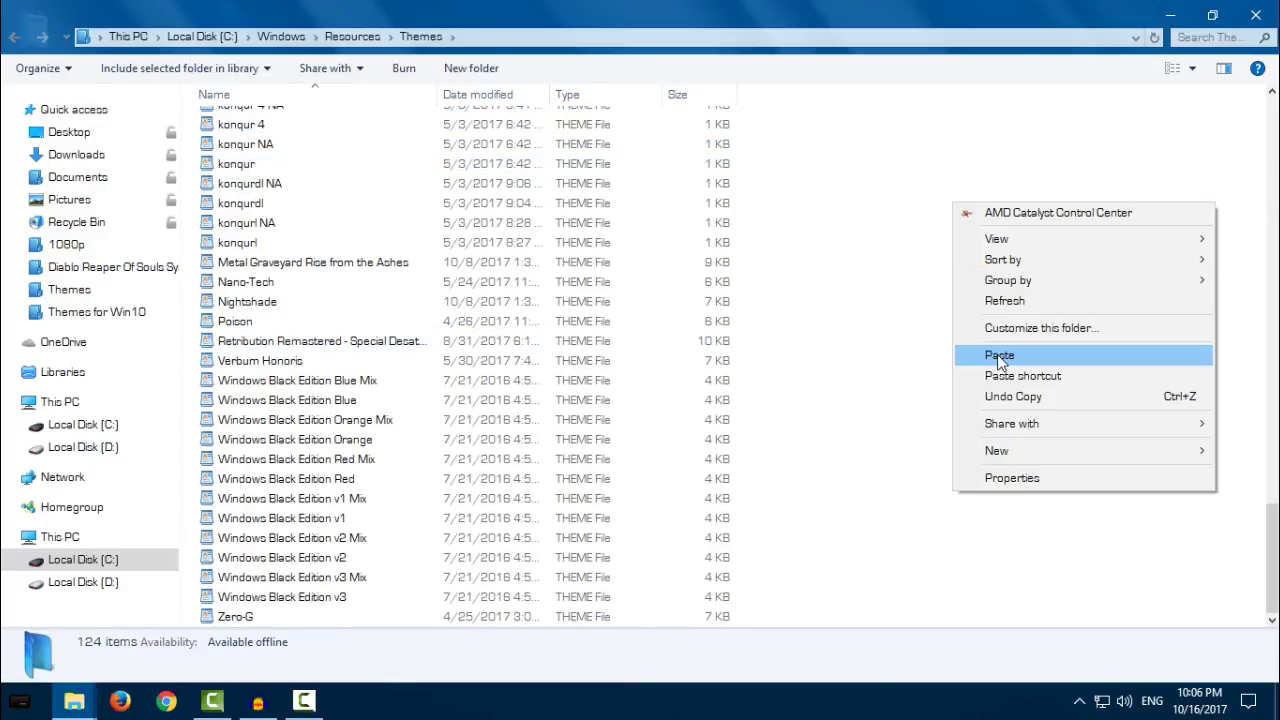
click(997, 355)
click(993, 397)
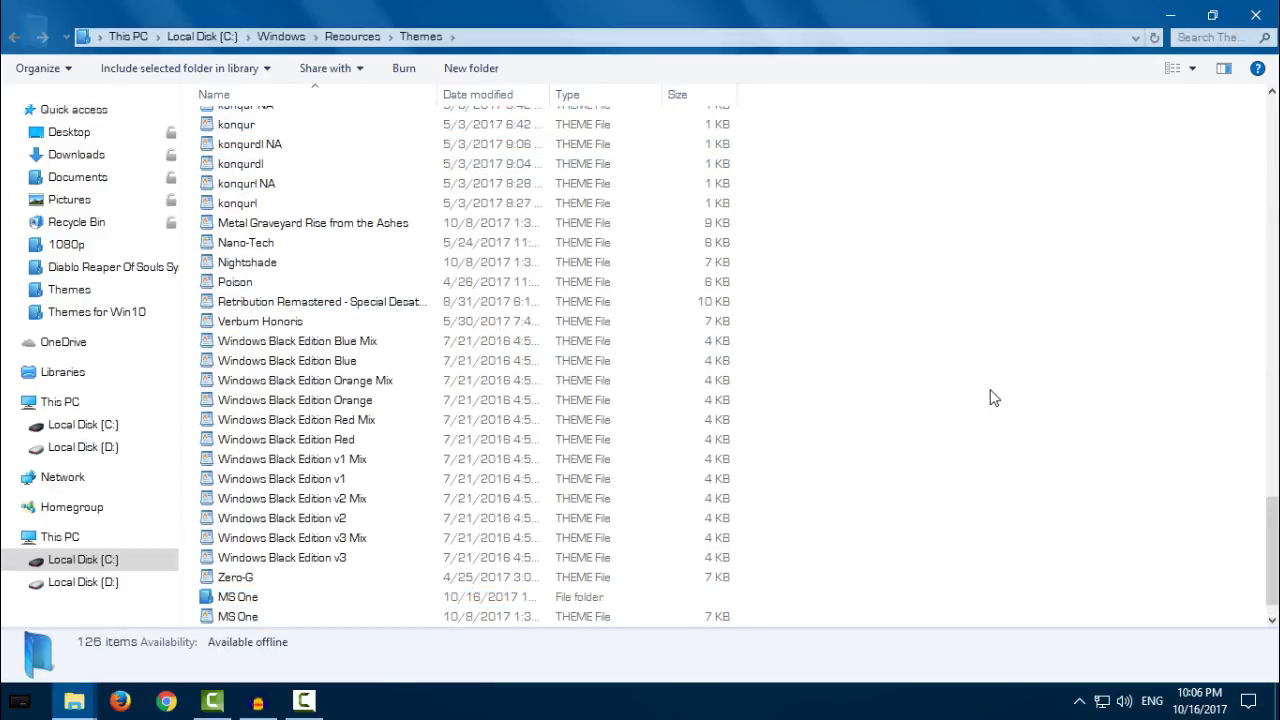
Show the desktop and go to the Themes page of Personalization settings.
key(super+d)
right_click(443, 469)
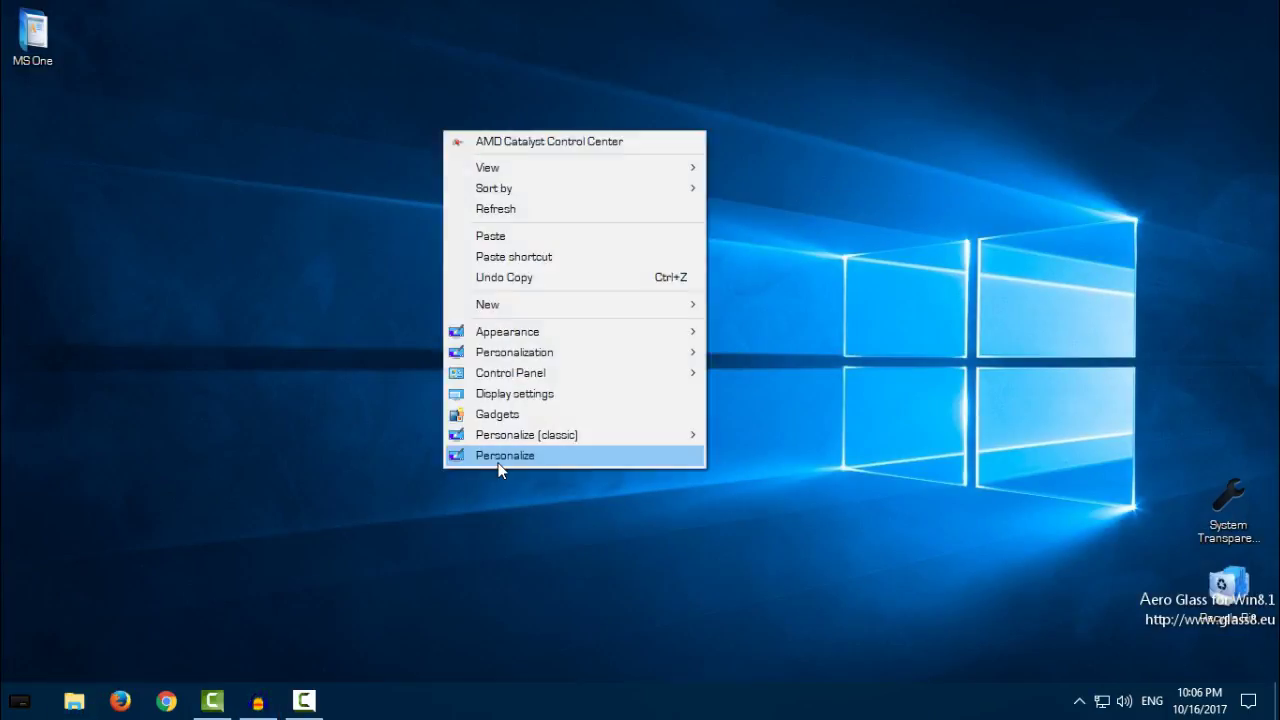
click(500, 465)
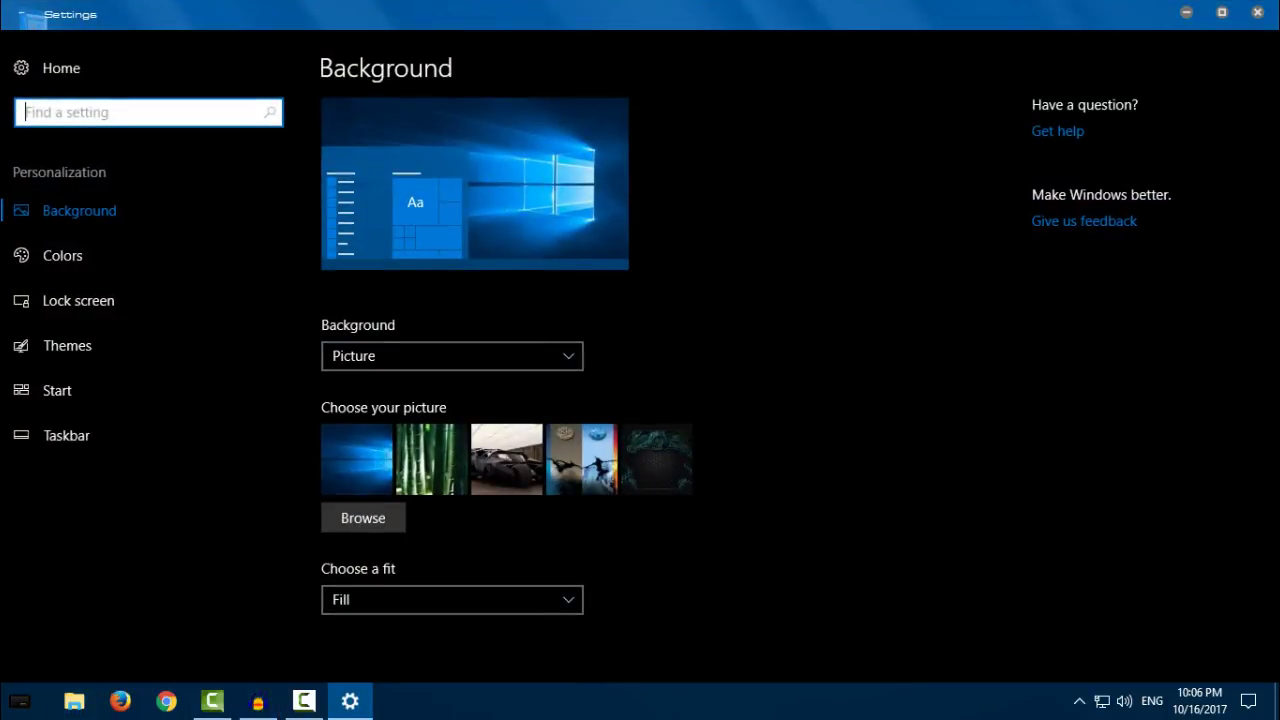
click(141, 346)
Find the MS One theme in the Themes list and apply it.
scroll(1080, 386, down, 2)
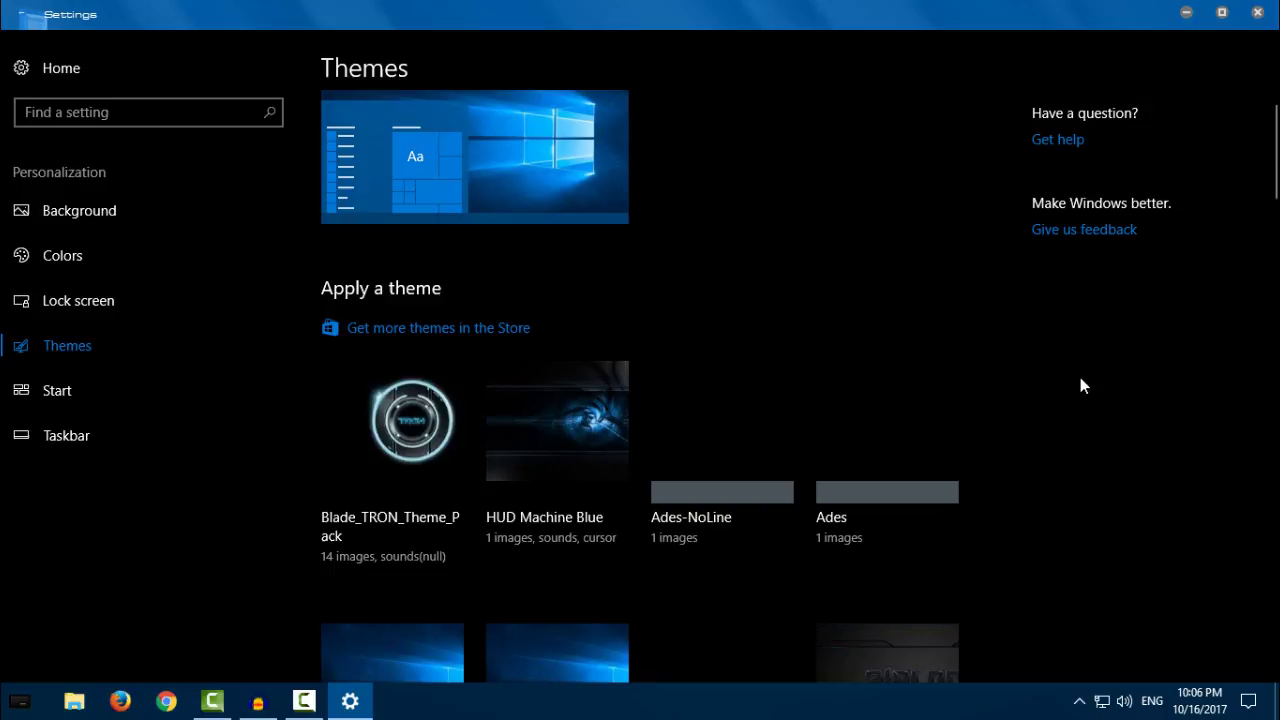
scroll(1080, 386, down, 5)
scroll(1080, 386, down, 5)
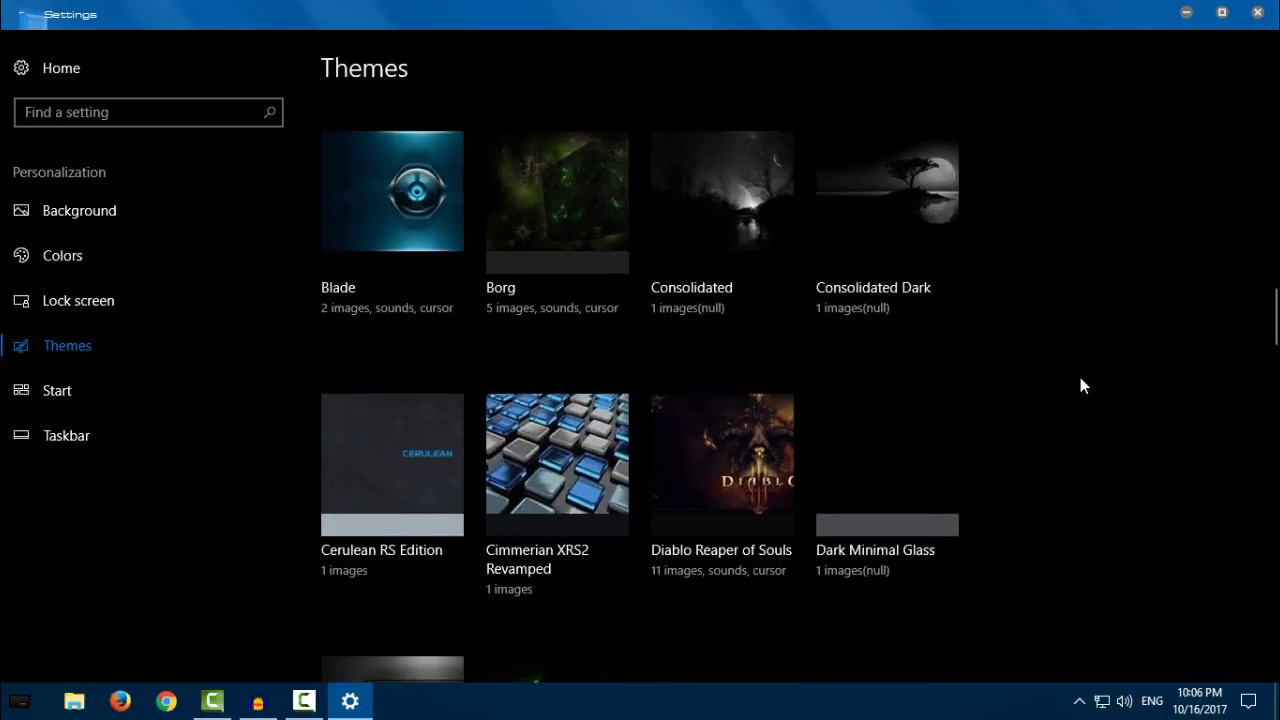
scroll(1081, 380, down, 1)
scroll(1081, 380, down, 5)
scroll(1081, 380, down, 3)
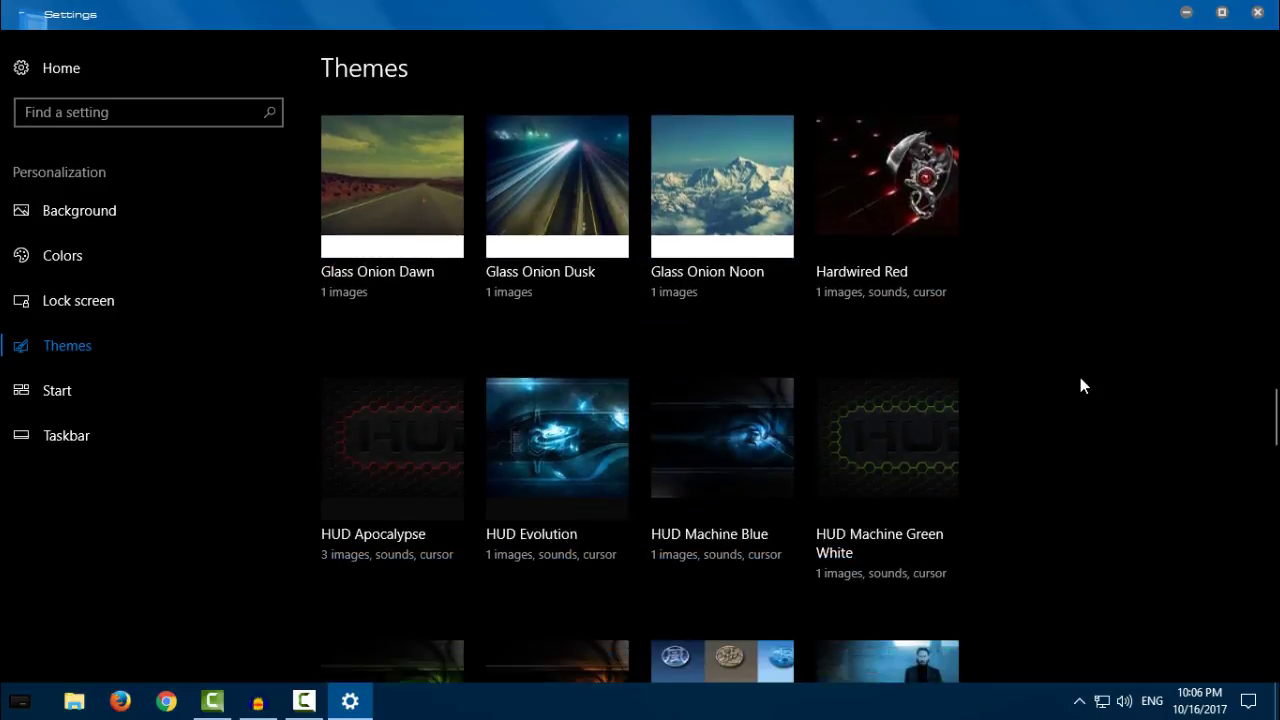
scroll(1081, 380, down, 3)
scroll(1081, 386, down, 3)
scroll(1081, 386, up, 2)
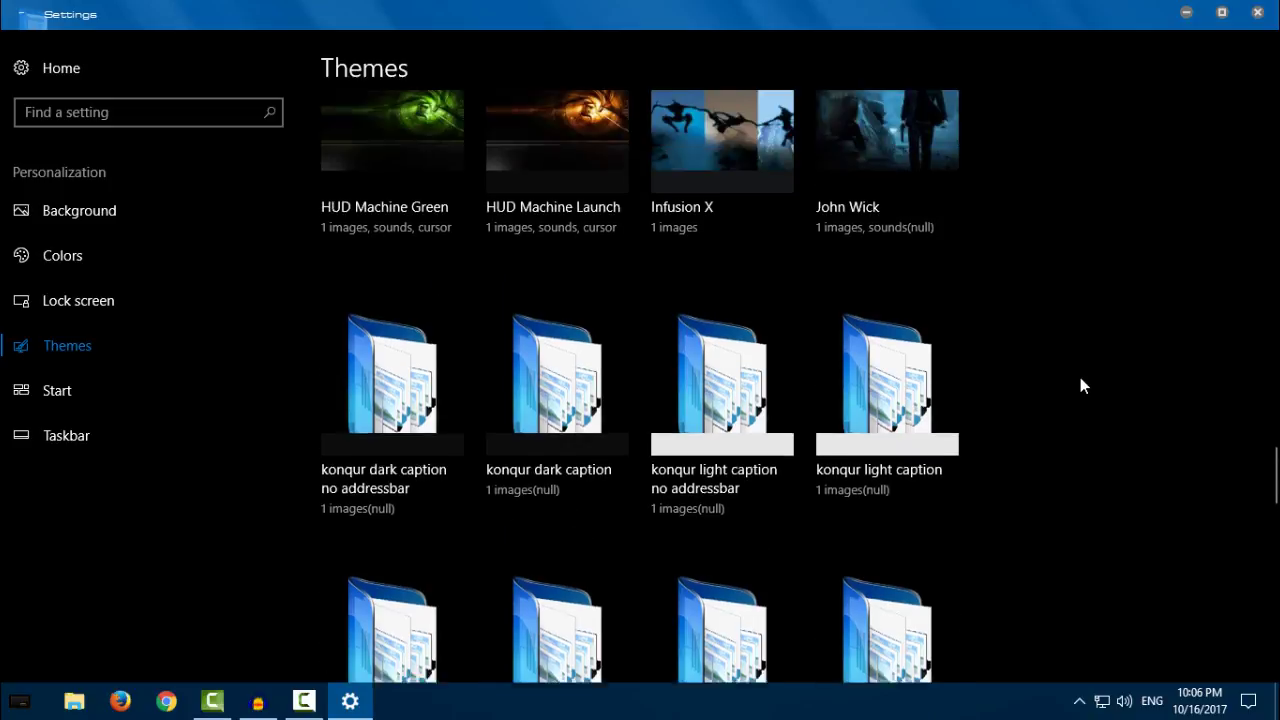
scroll(1081, 386, up, 2)
scroll(1080, 386, down, 3)
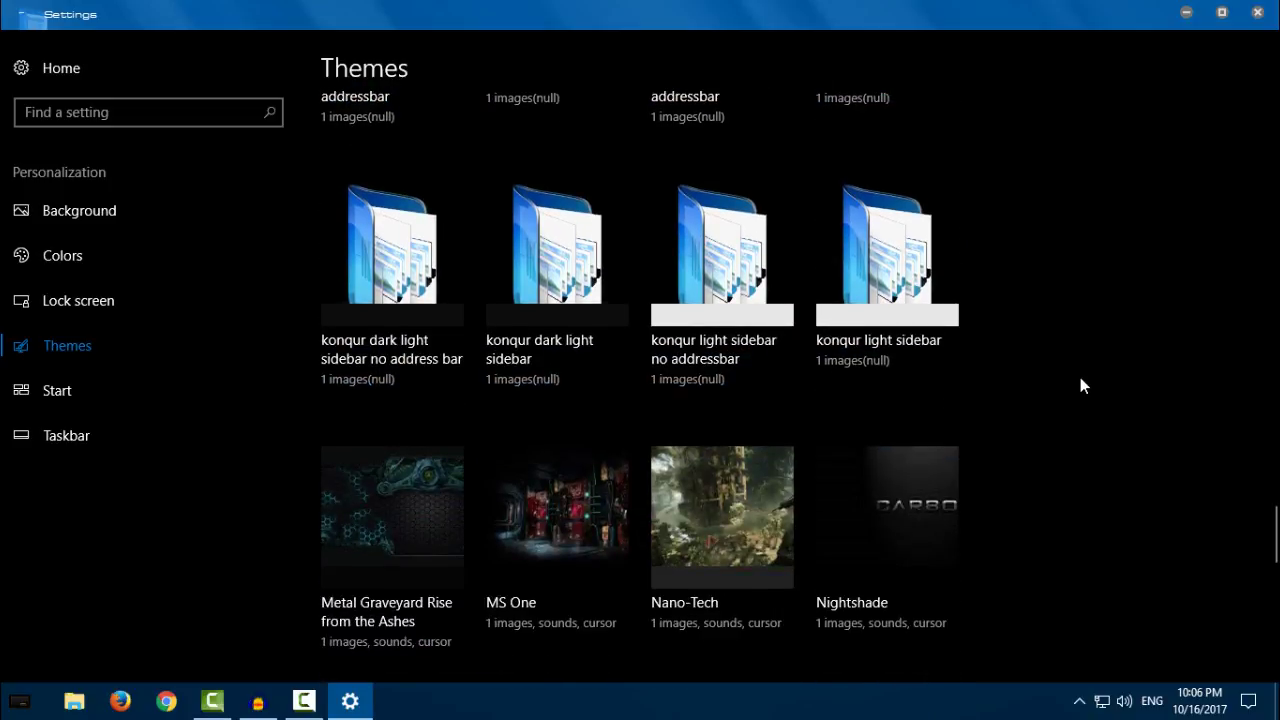
scroll(879, 383, down, 2)
click(567, 330)
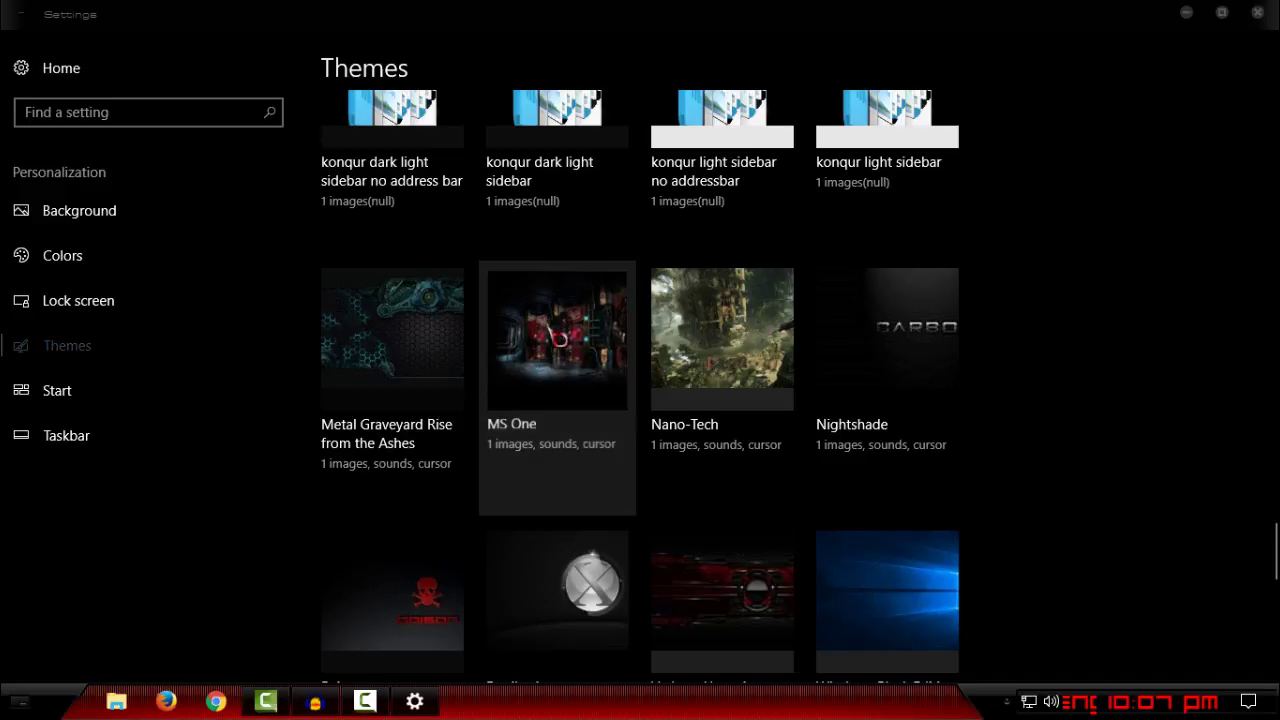
click(1257, 12)
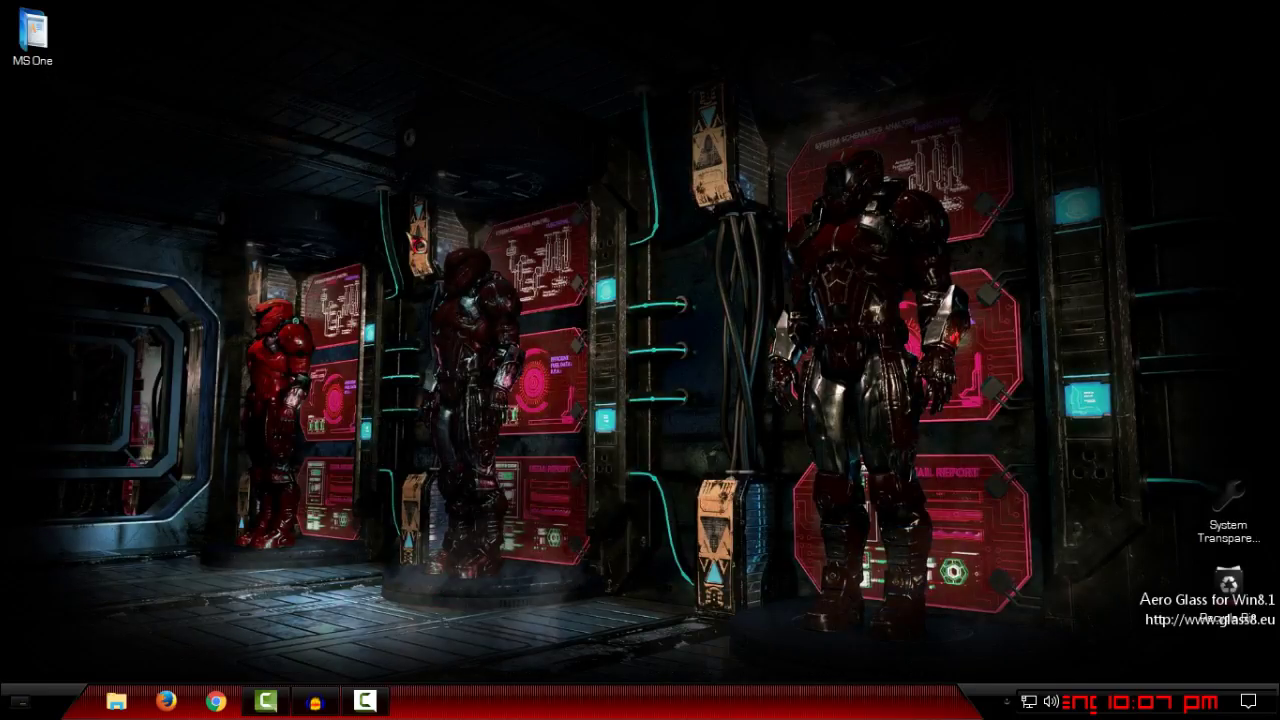
right_click(407, 234)
click(432, 303)
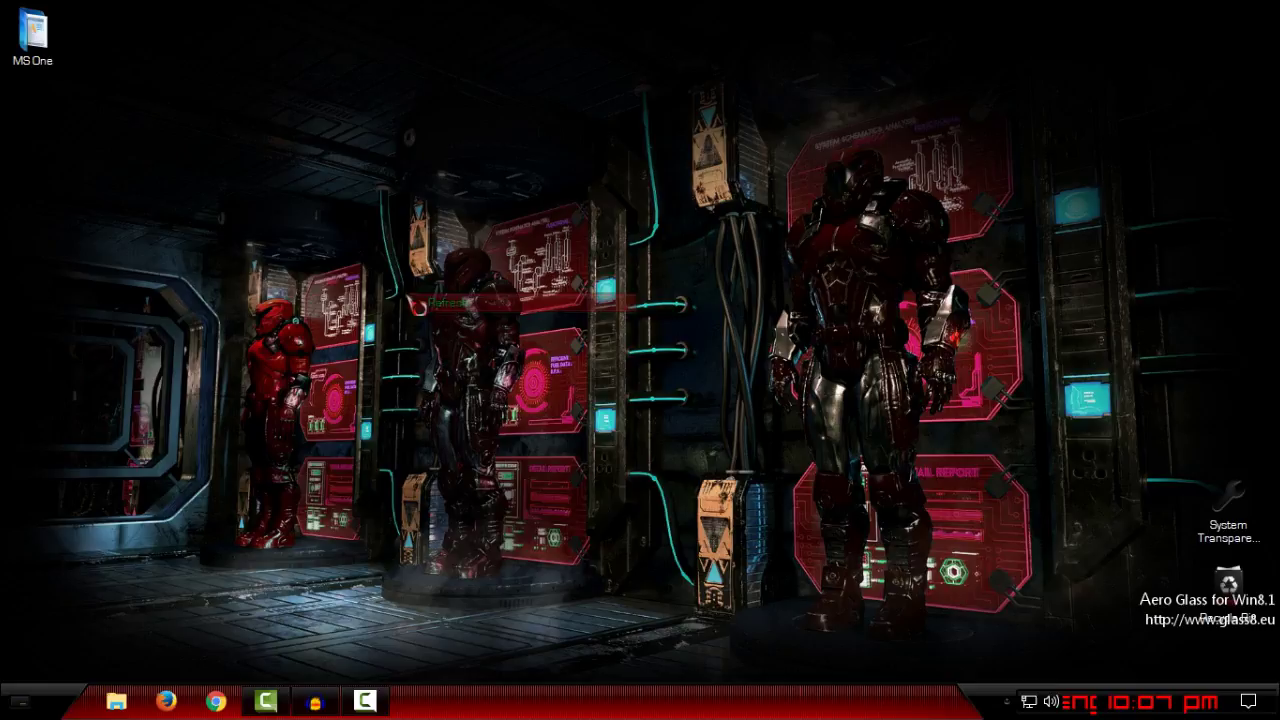
click(20, 703)
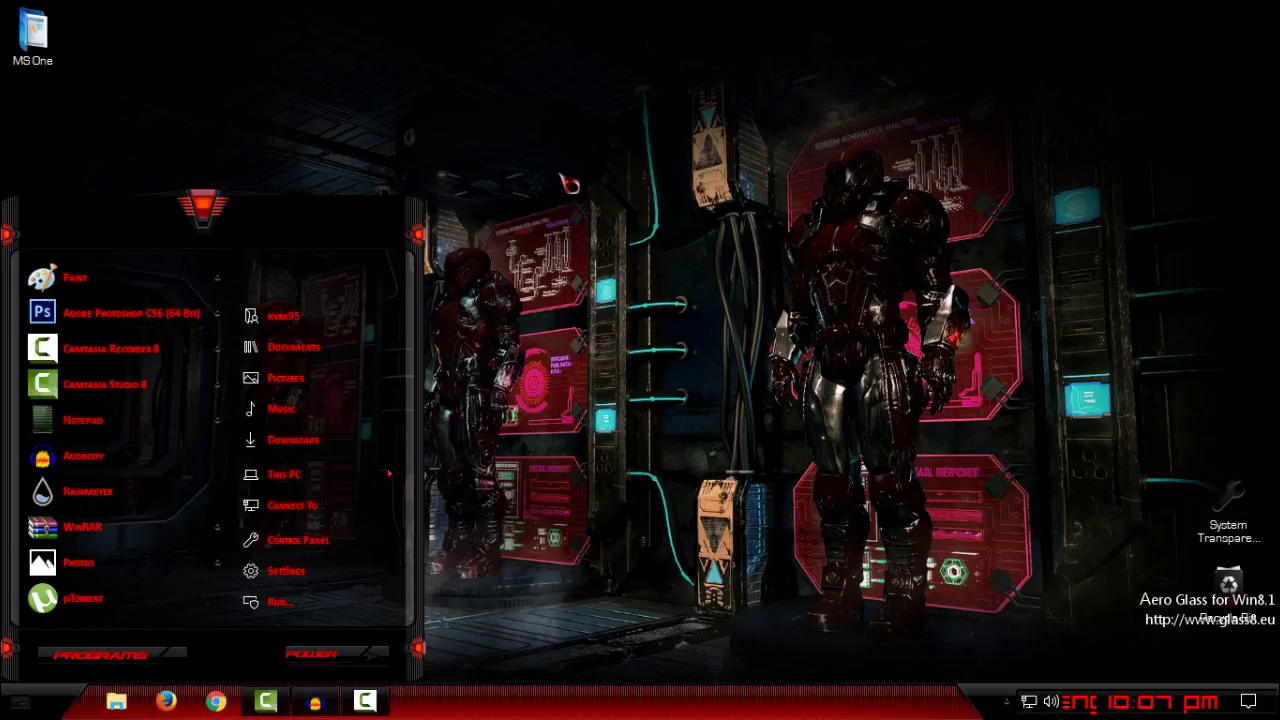
right_click(548, 160)
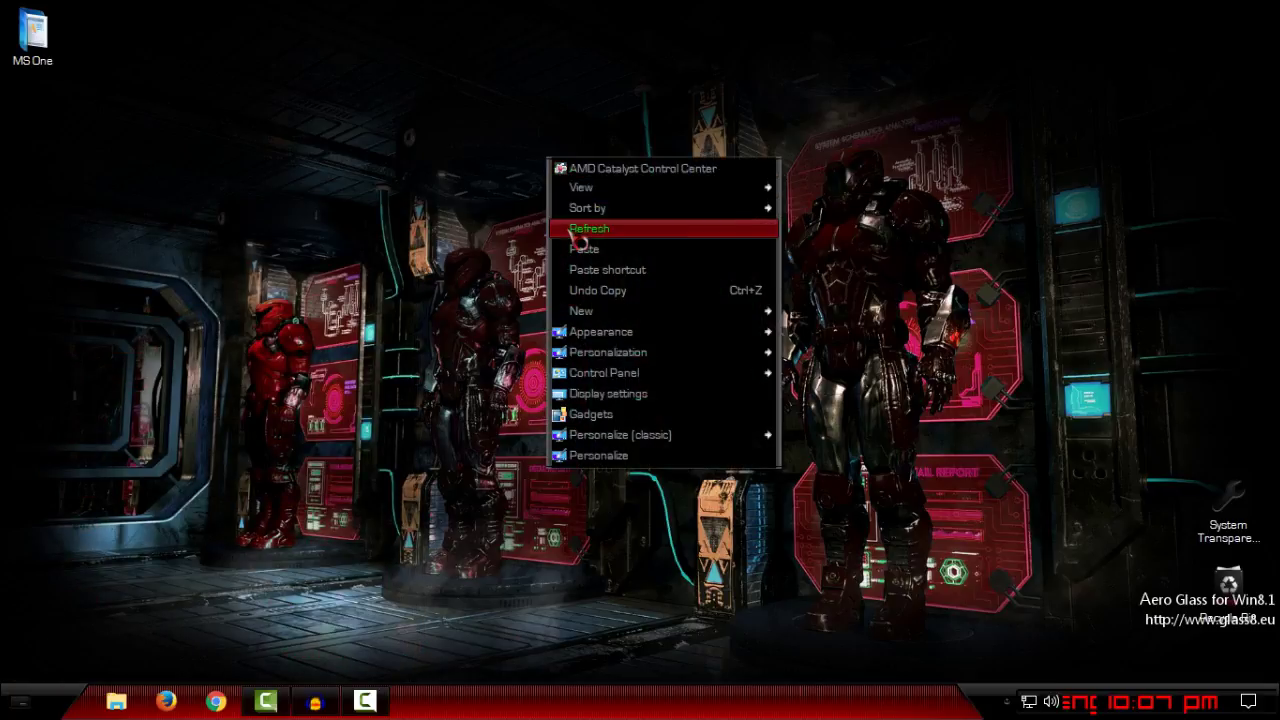
click(578, 229)
click(116, 702)
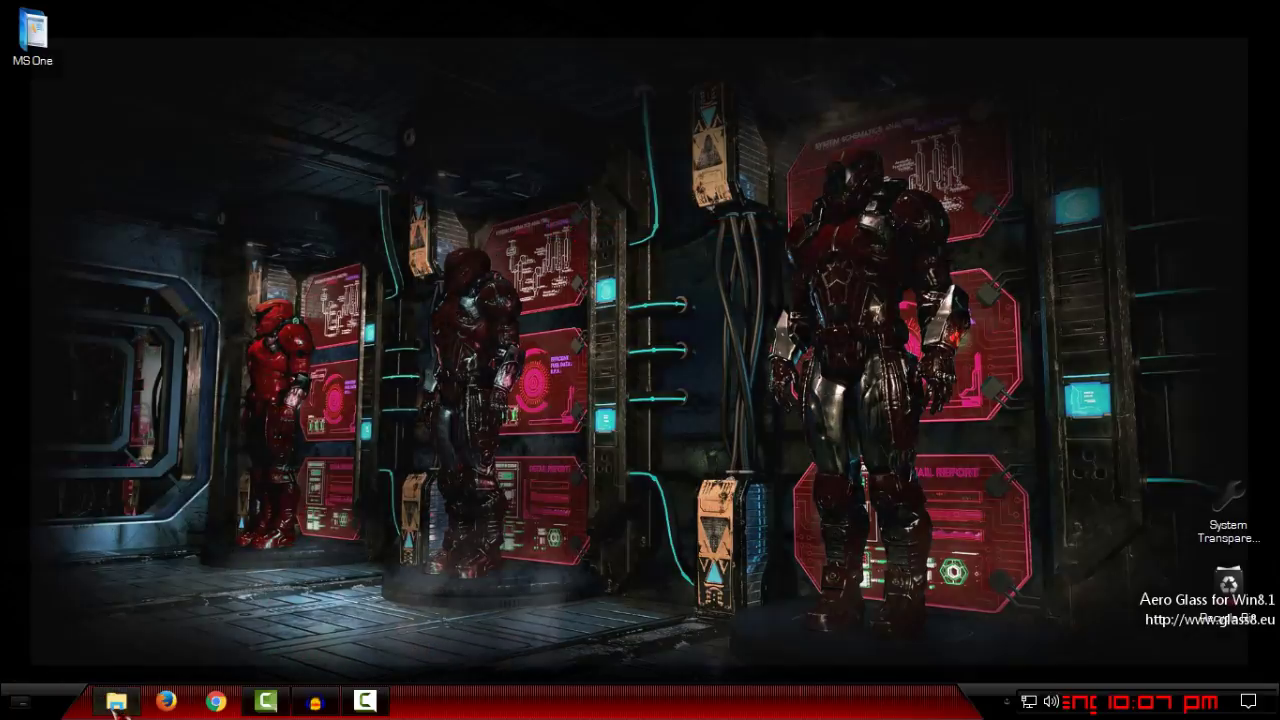
drag(510, 12, 530, 104)
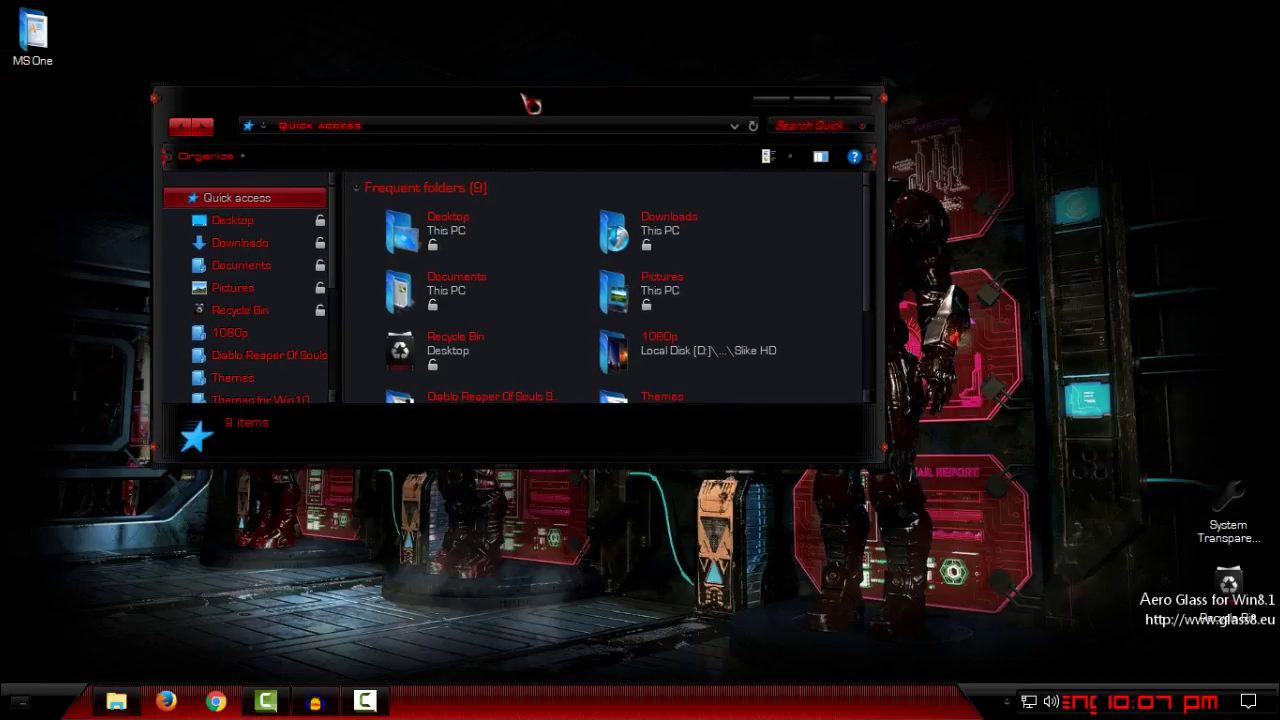
click(826, 118)
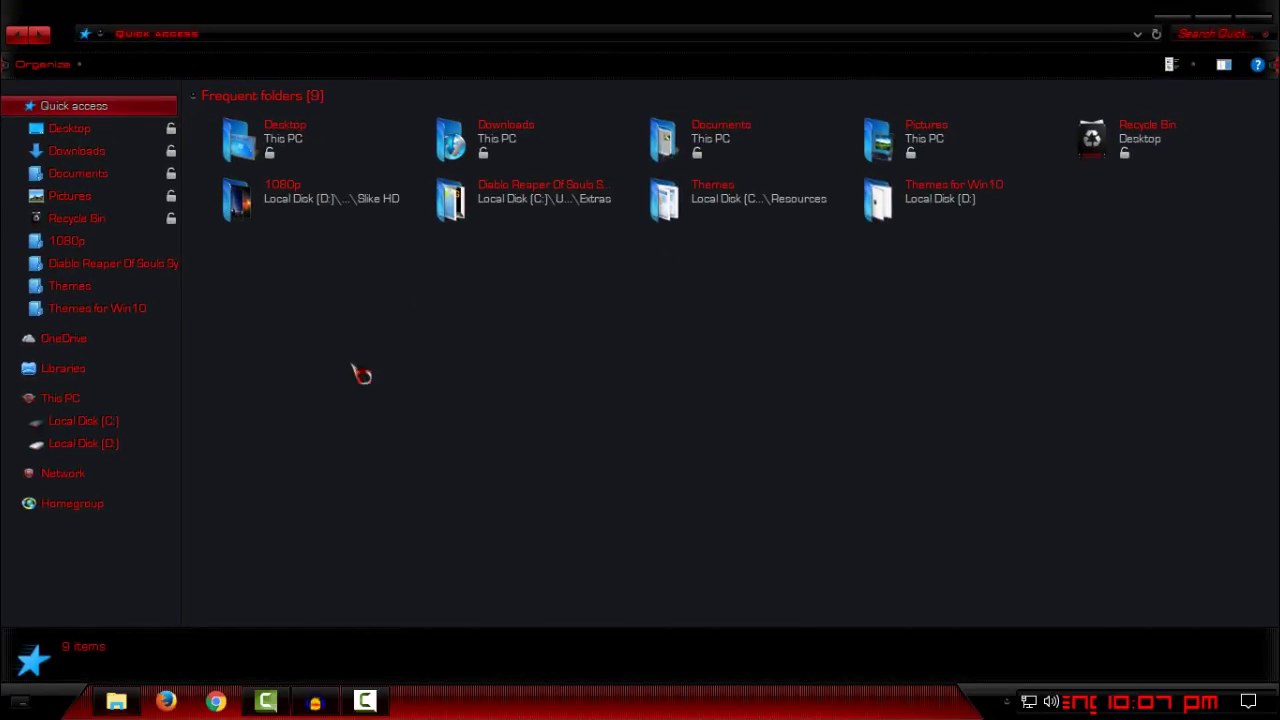
middle_click(180, 443)
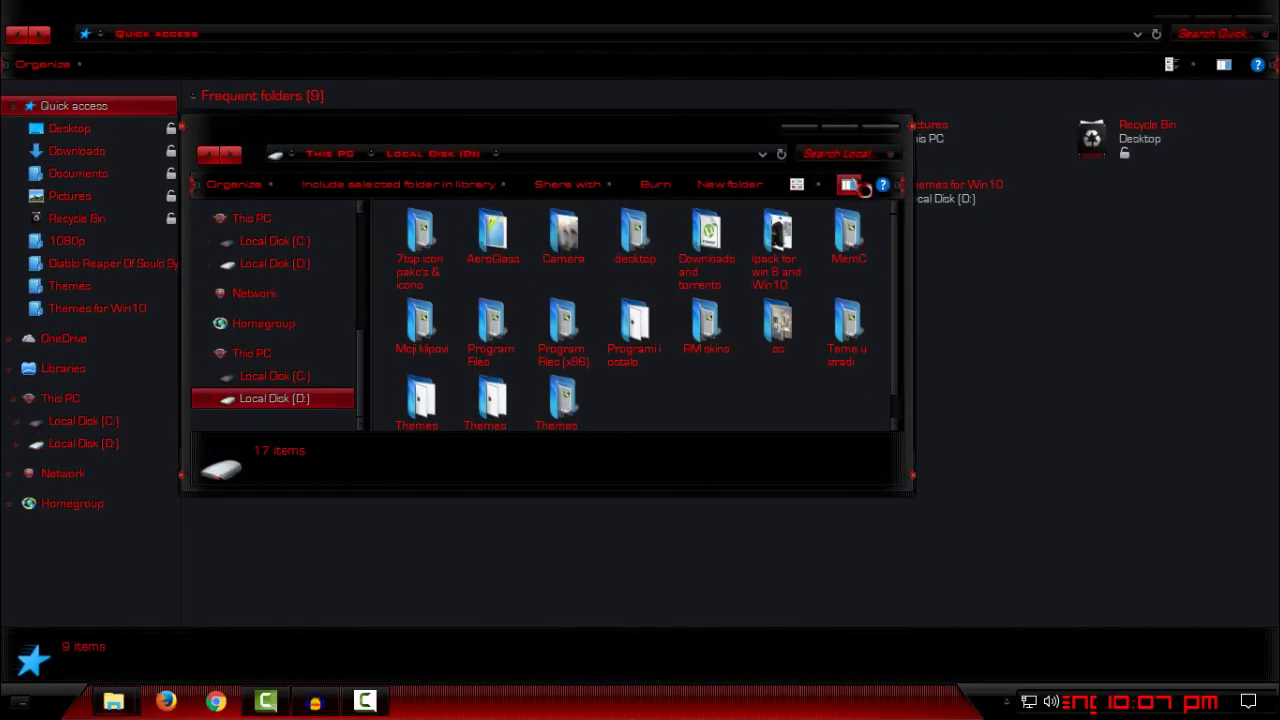
click(878, 128)
Close the Explorer window and refresh the desktop twice.
click(1257, 30)
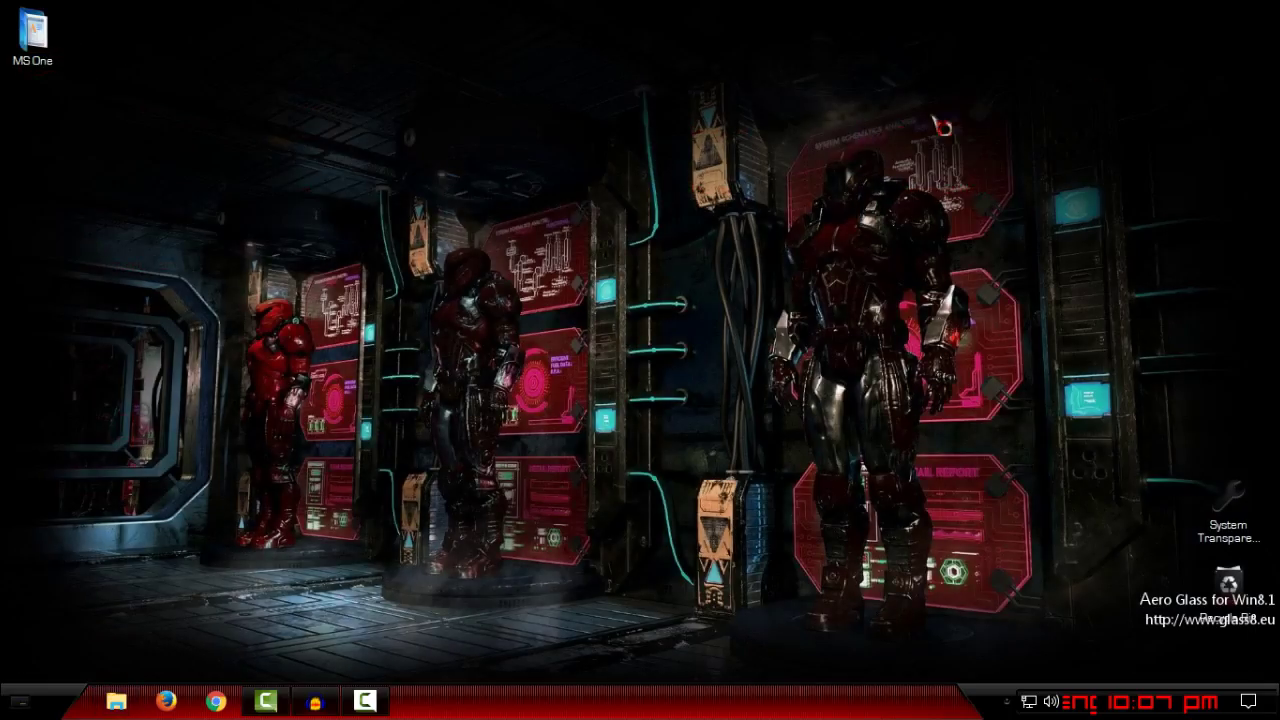
right_click(612, 182)
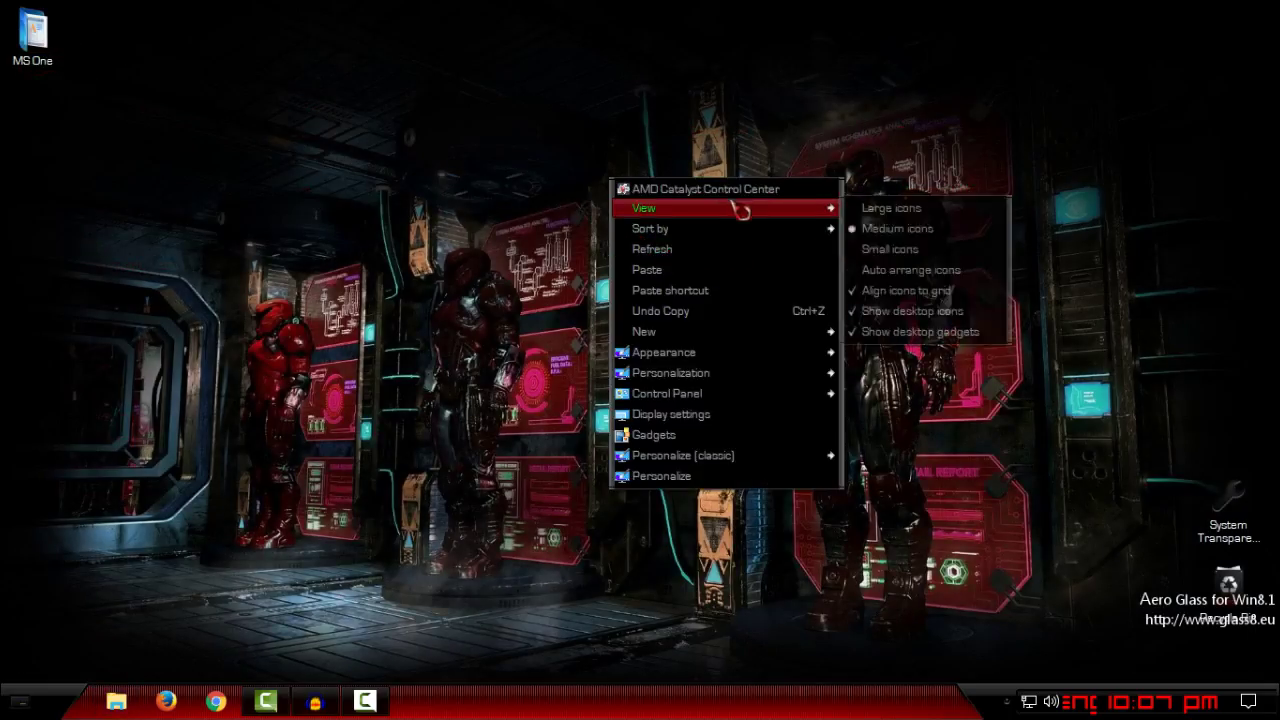
click(729, 251)
right_click(414, 136)
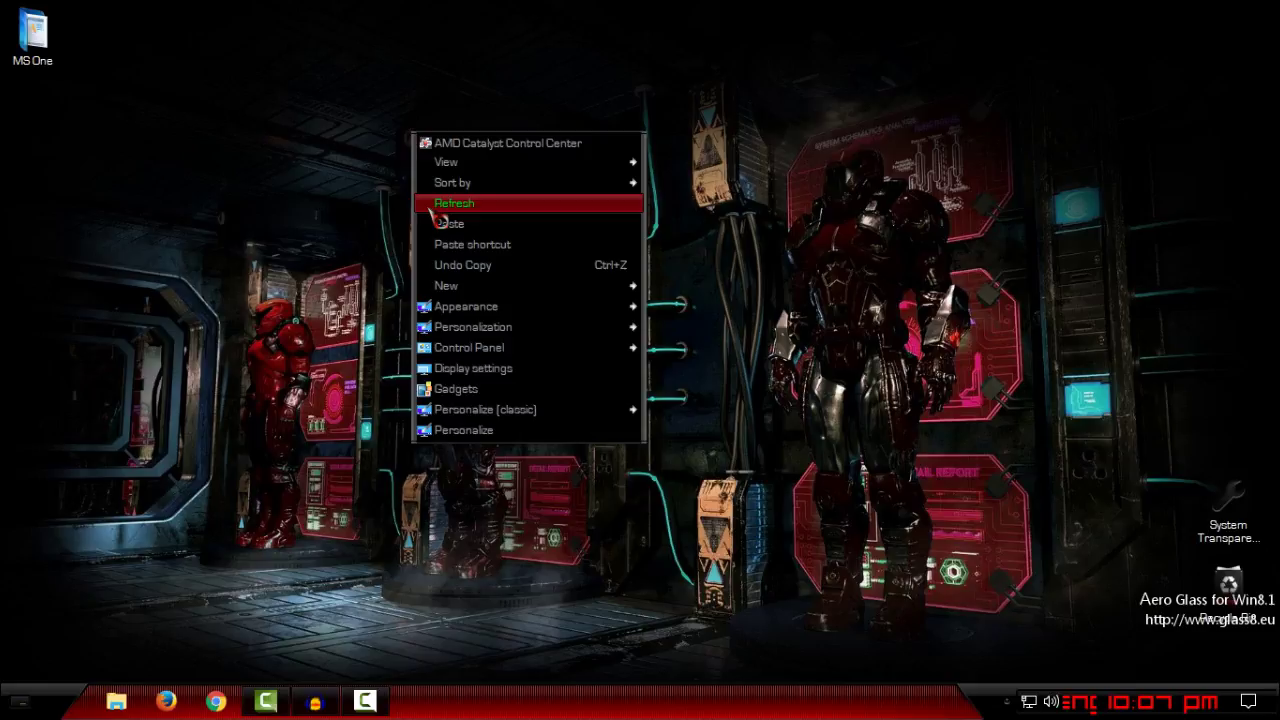
click(431, 205)
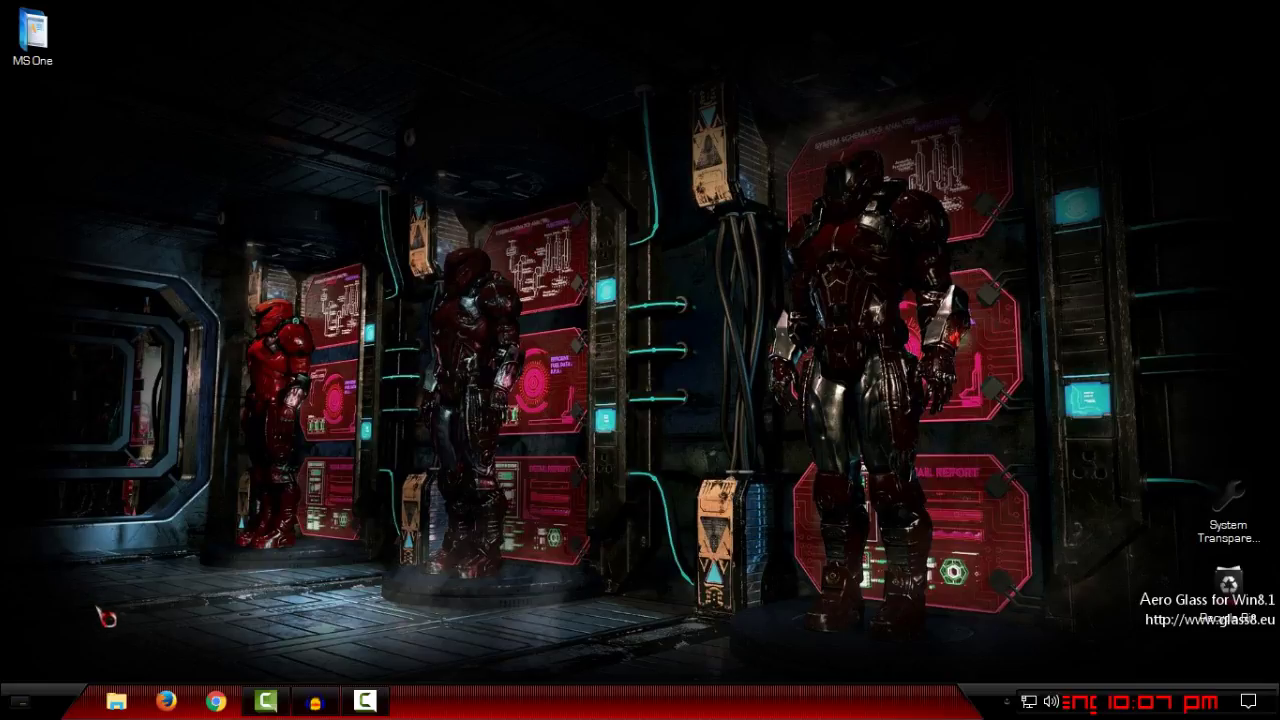
Open StartIsBack's Properties from the Start menu's context menu.
click(30, 708)
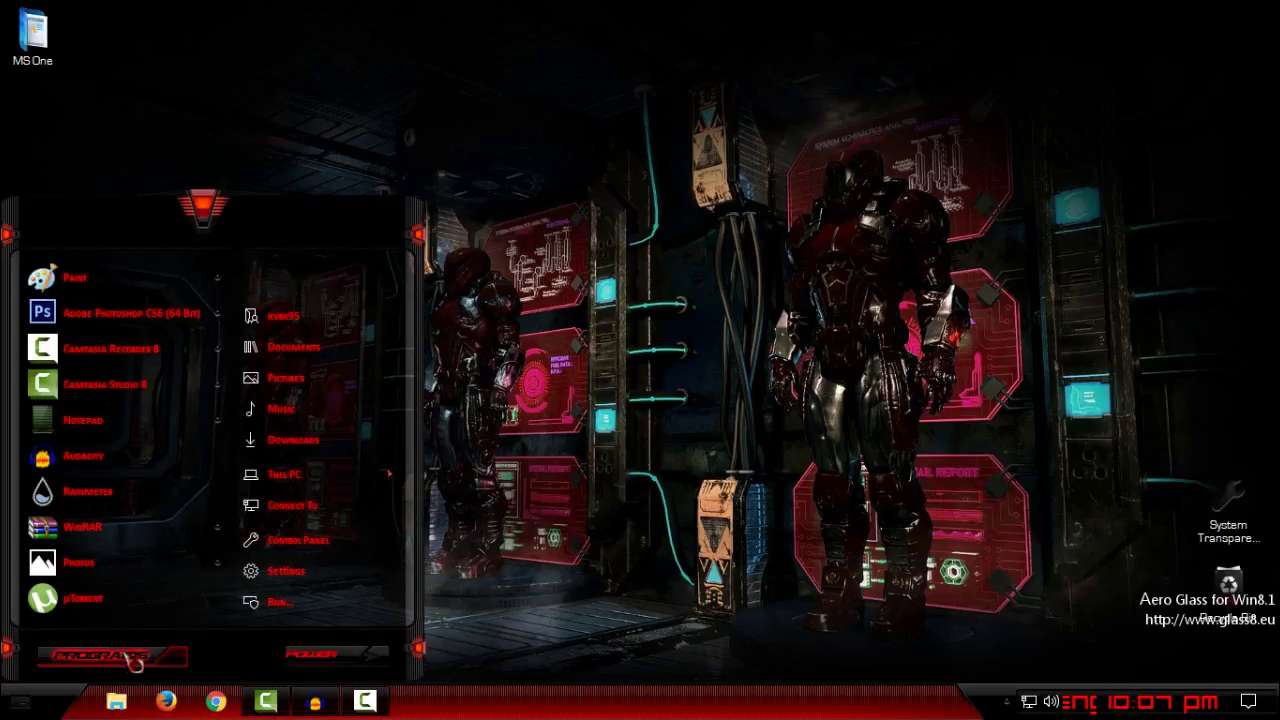
right_click(372, 274)
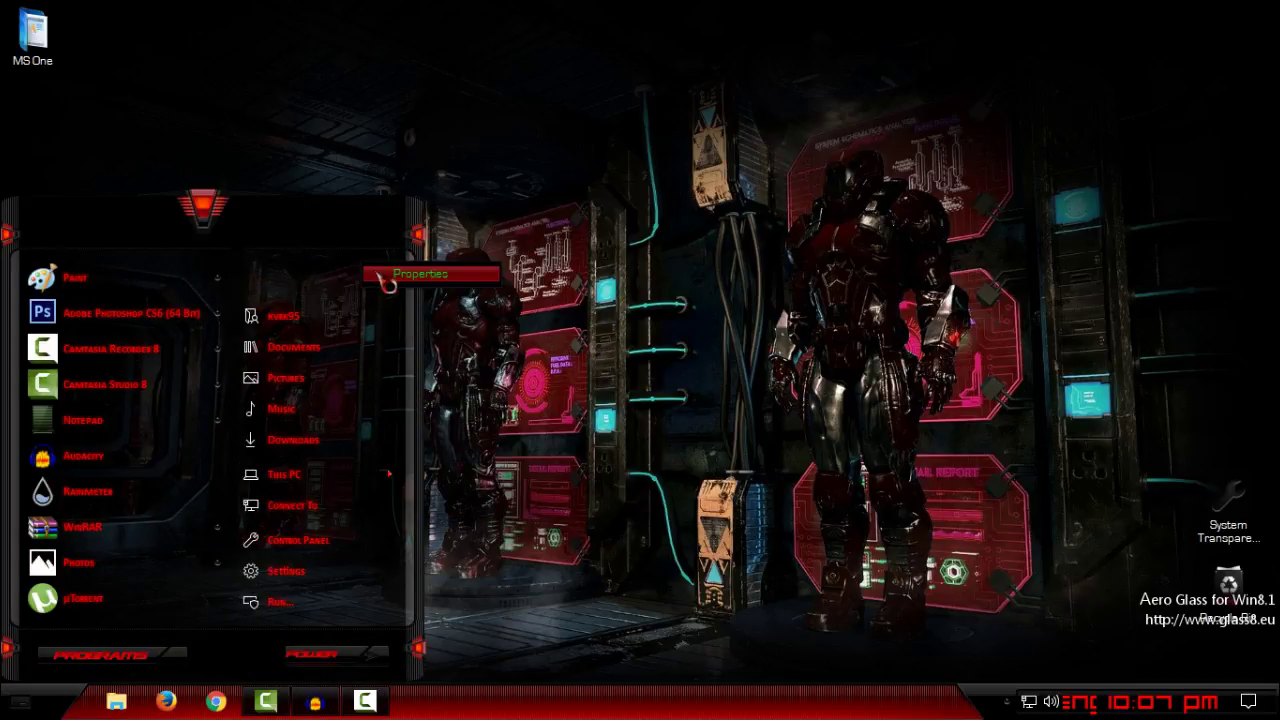
click(385, 279)
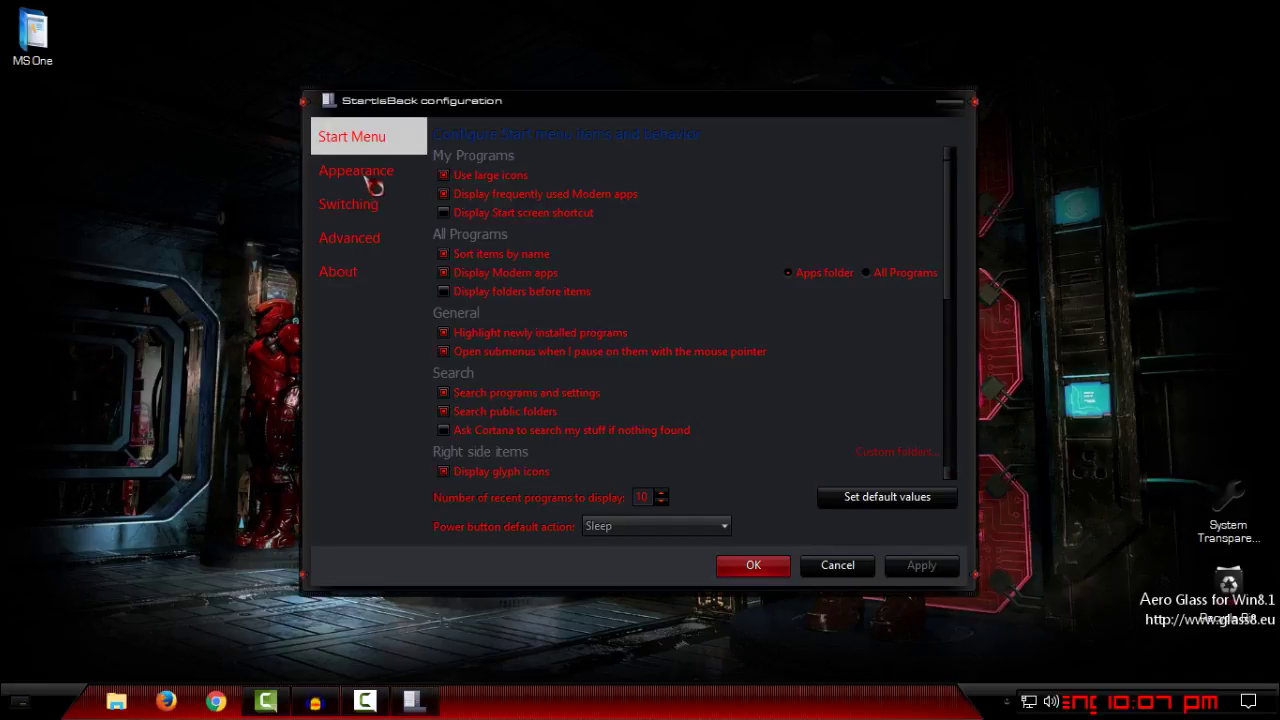
Add the 6801 image from Desktop\MS One\MS One\Start Orb as a custom start button.
click(368, 176)
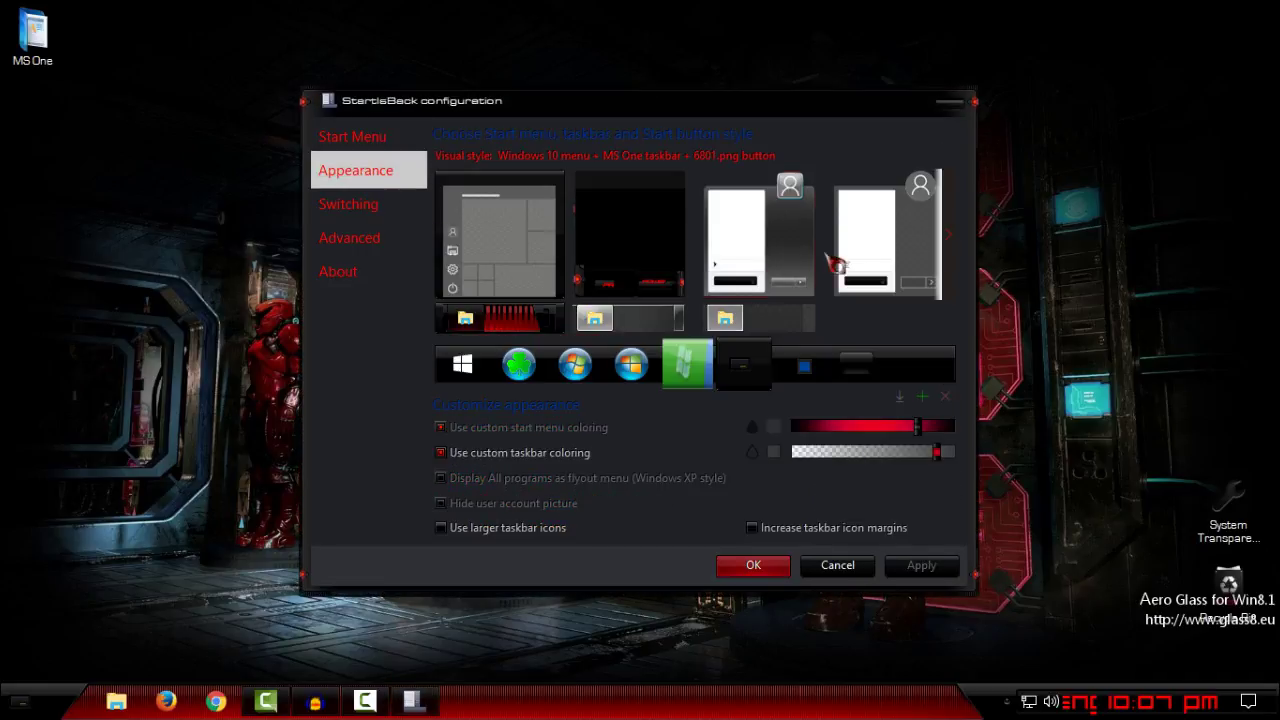
click(922, 397)
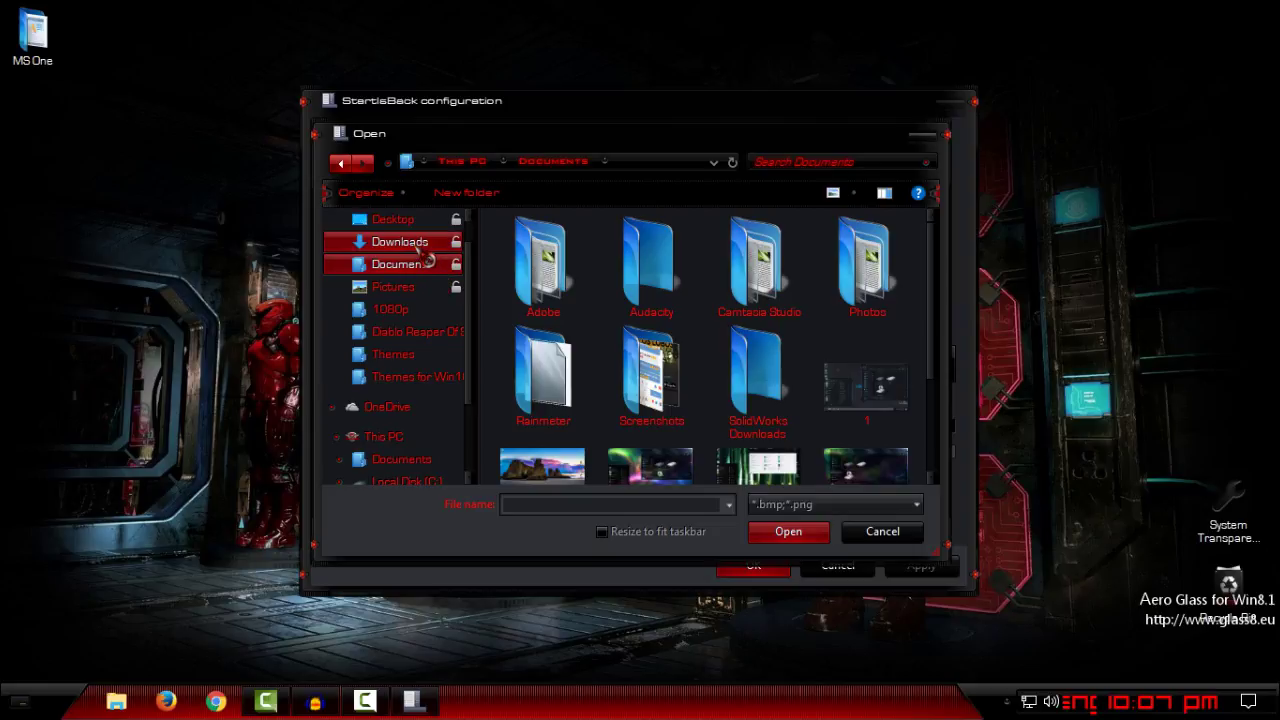
click(428, 222)
double_click(568, 285)
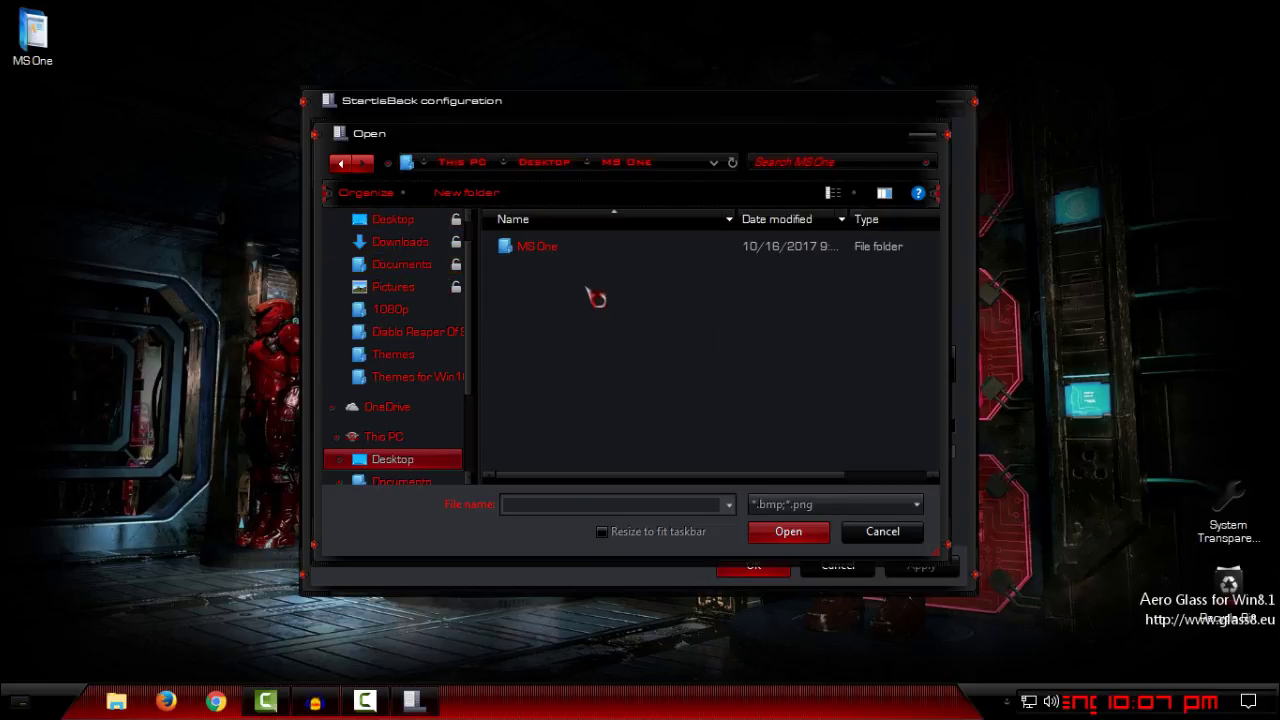
double_click(562, 250)
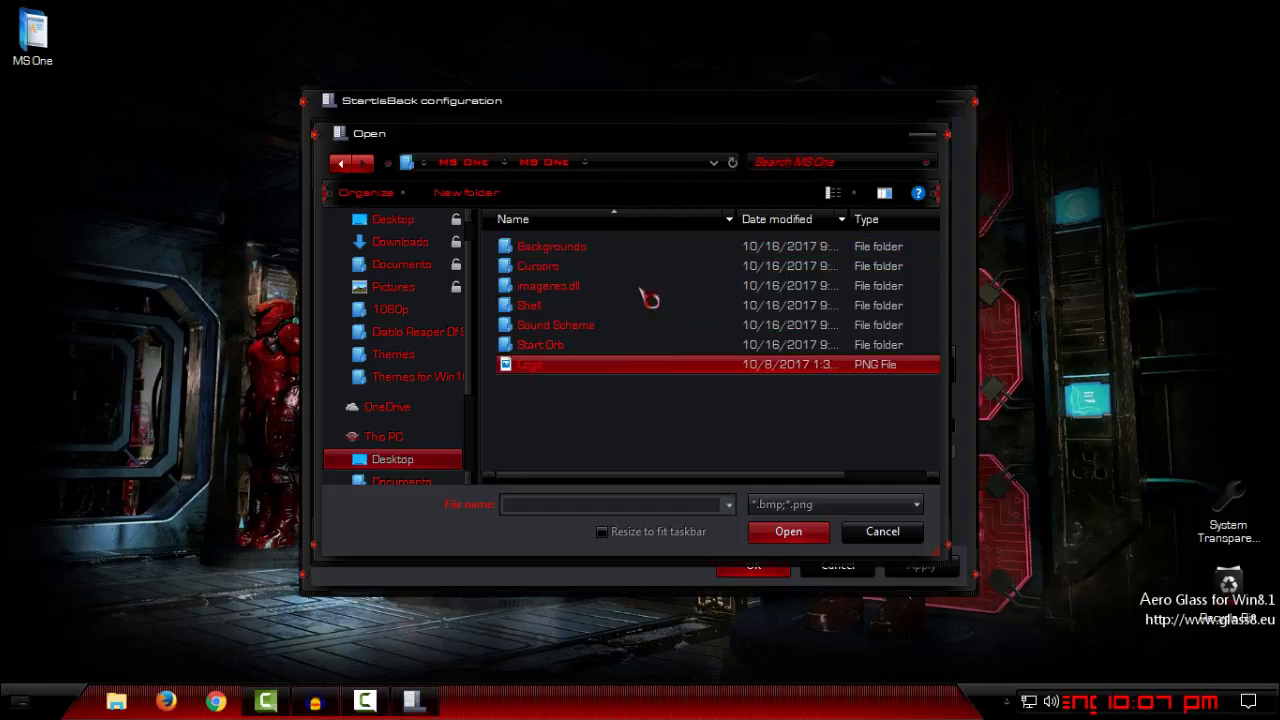
double_click(586, 356)
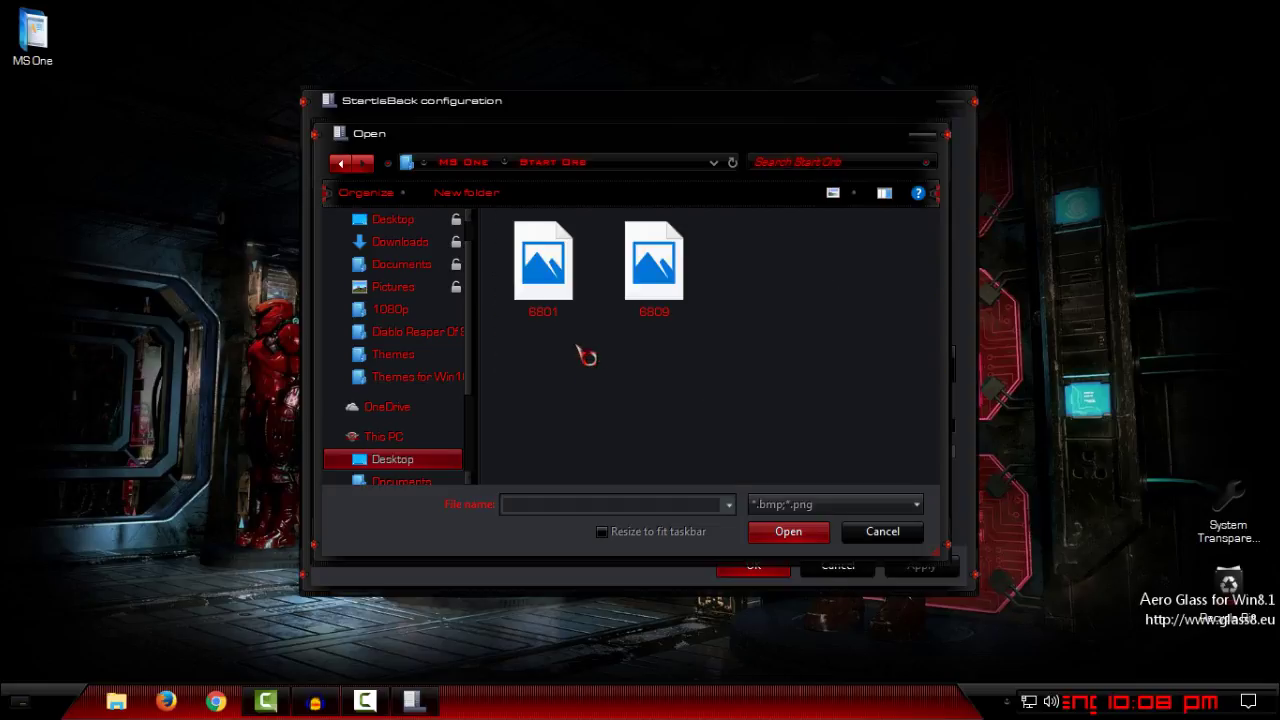
click(583, 305)
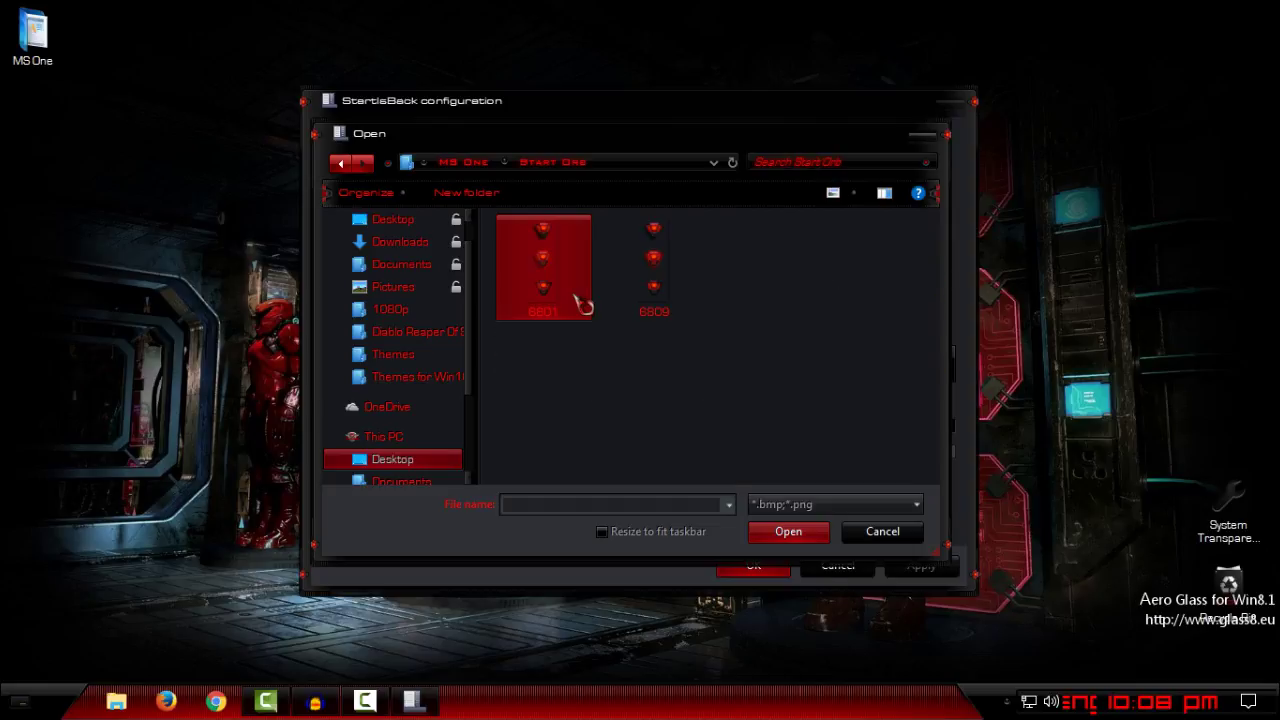
click(789, 533)
Choose the red 6801 orb and MS One style, apply, and preview Start.
click(913, 372)
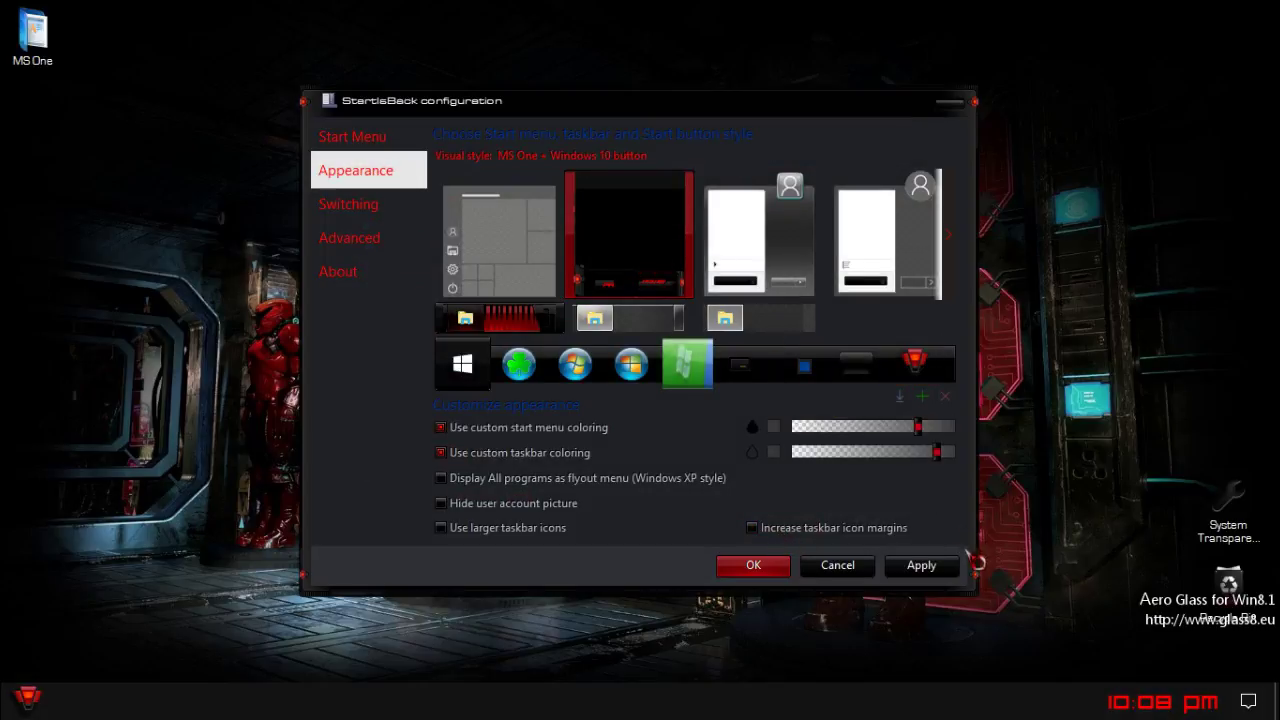
click(921, 565)
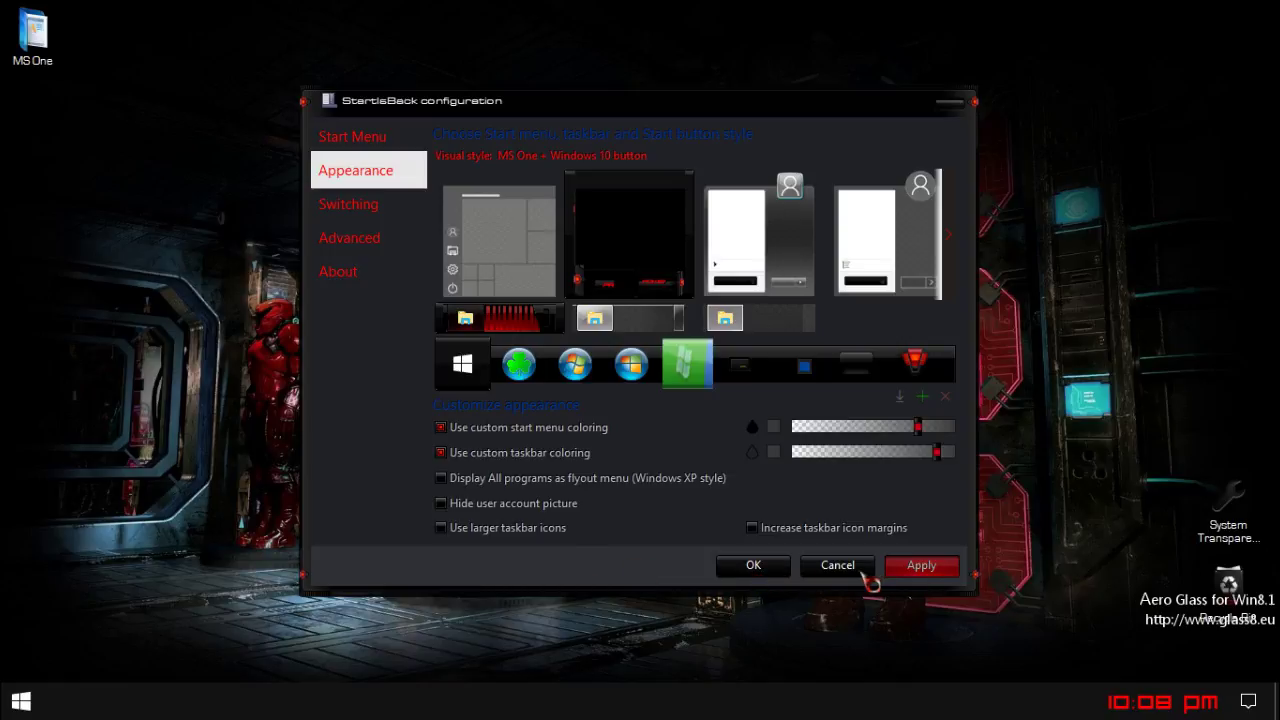
click(722, 568)
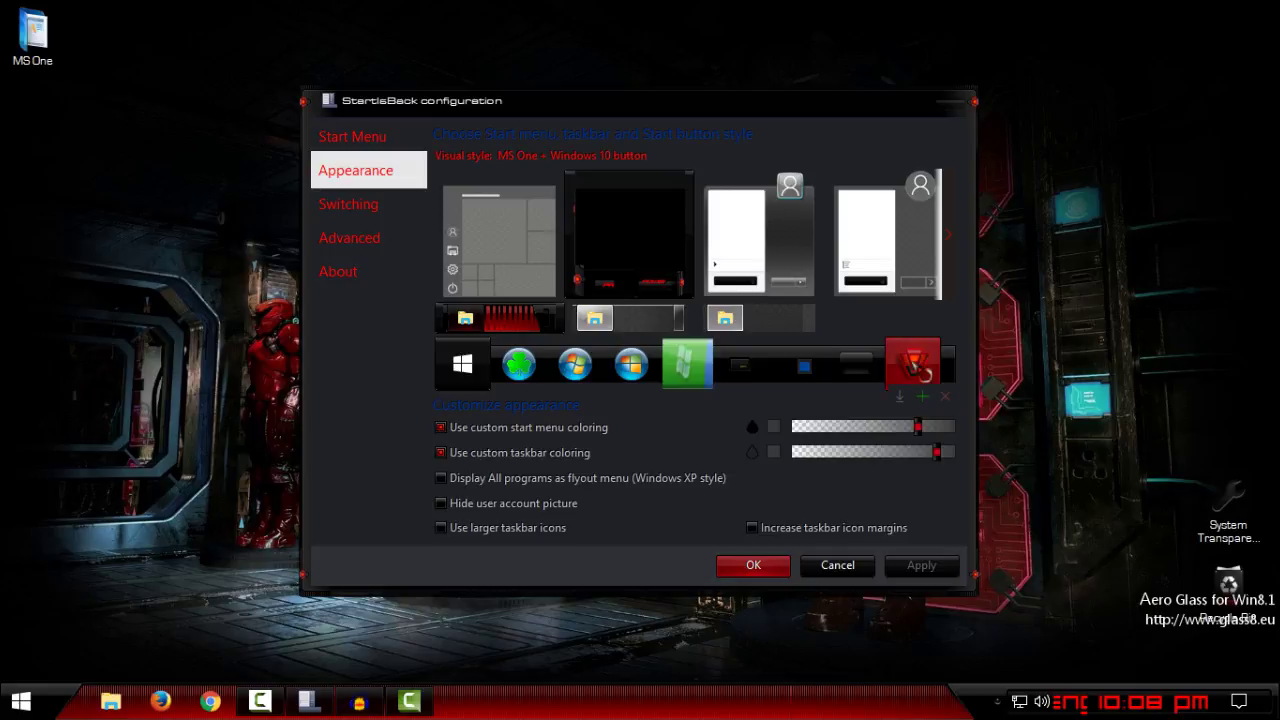
click(913, 362)
click(938, 566)
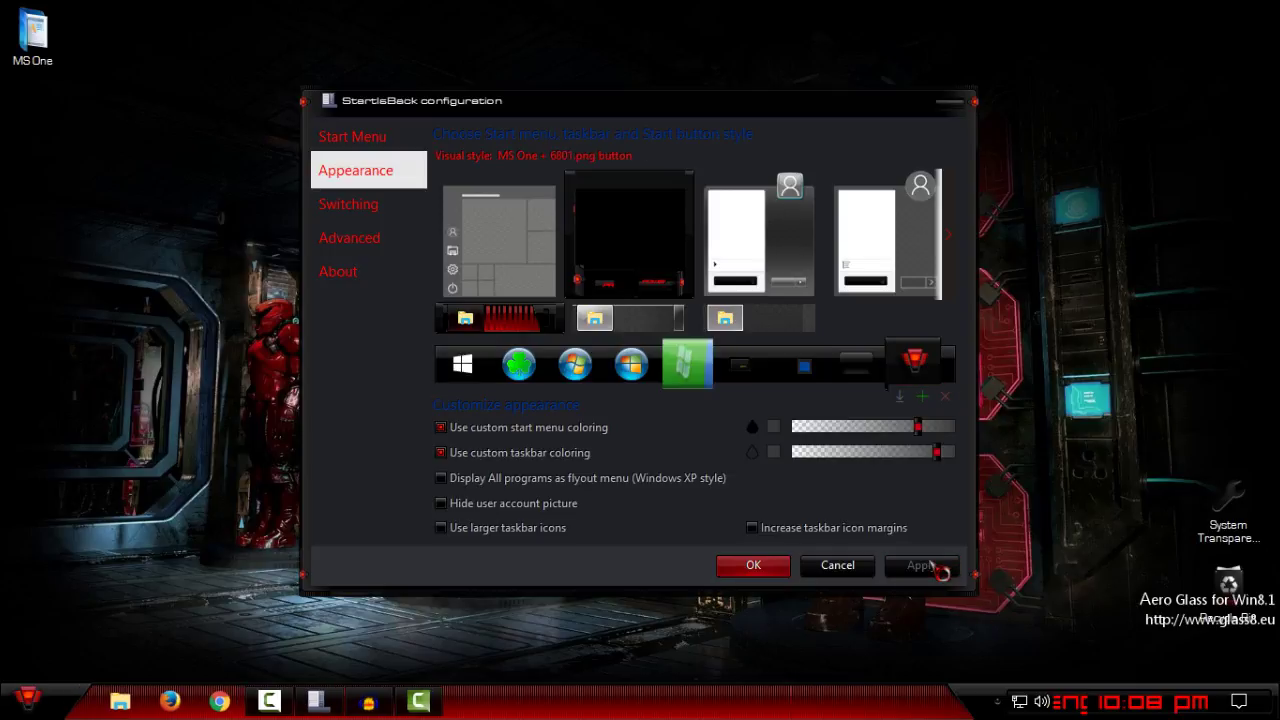
click(30, 698)
Confirm StartIsBack settings and preview the new Start menu's power options.
click(766, 568)
key(super)
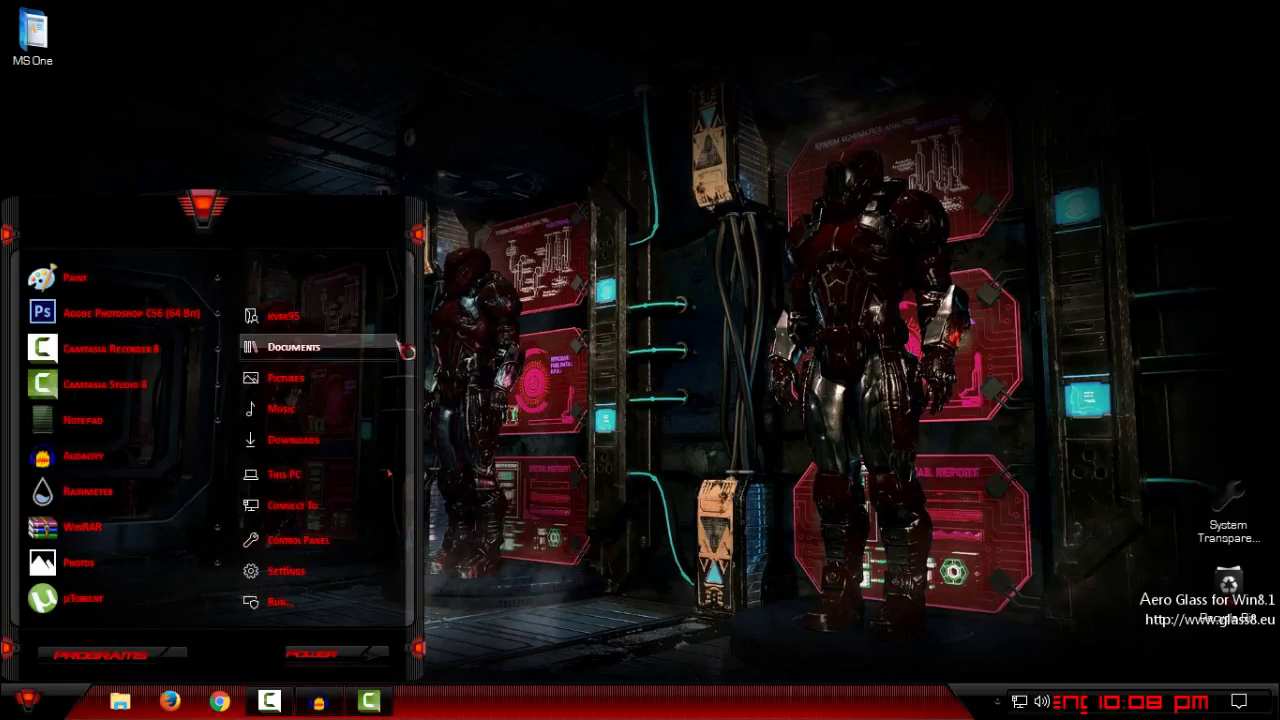
click(377, 656)
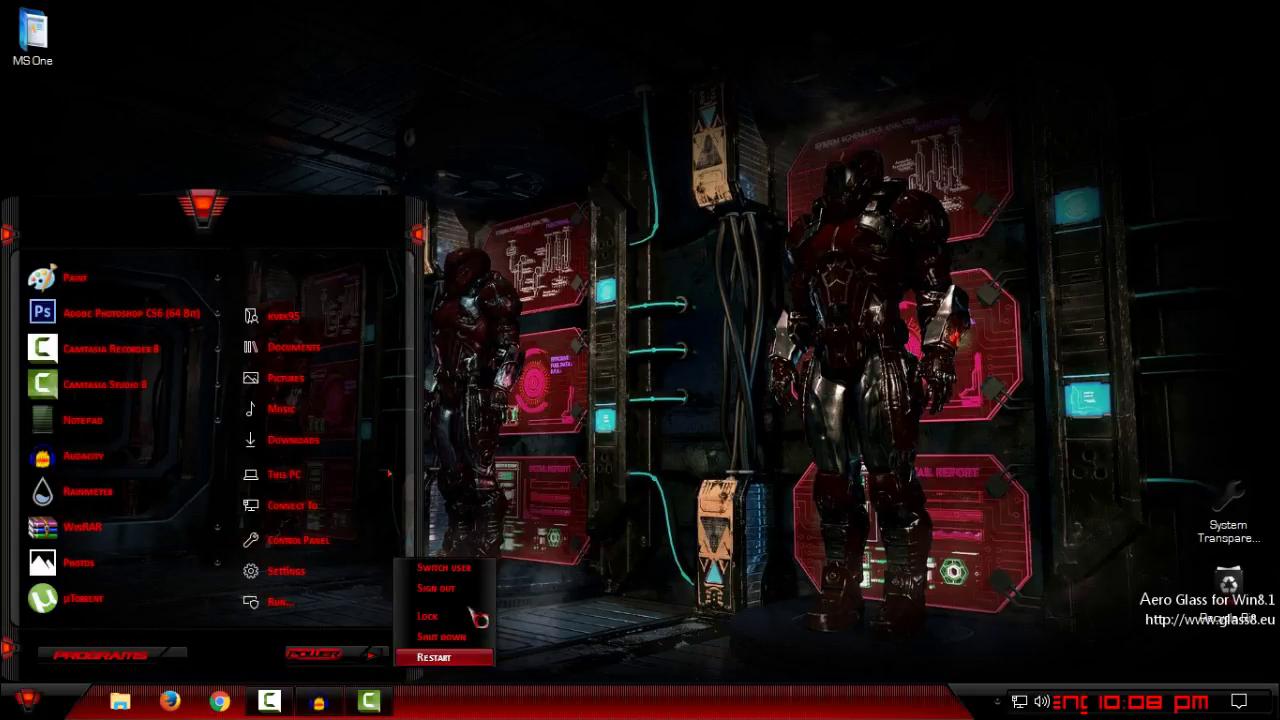
key(Escape)
Refresh the desktop, then open and close File Explorer to check the reskin.
right_click(410, 168)
key(Escape)
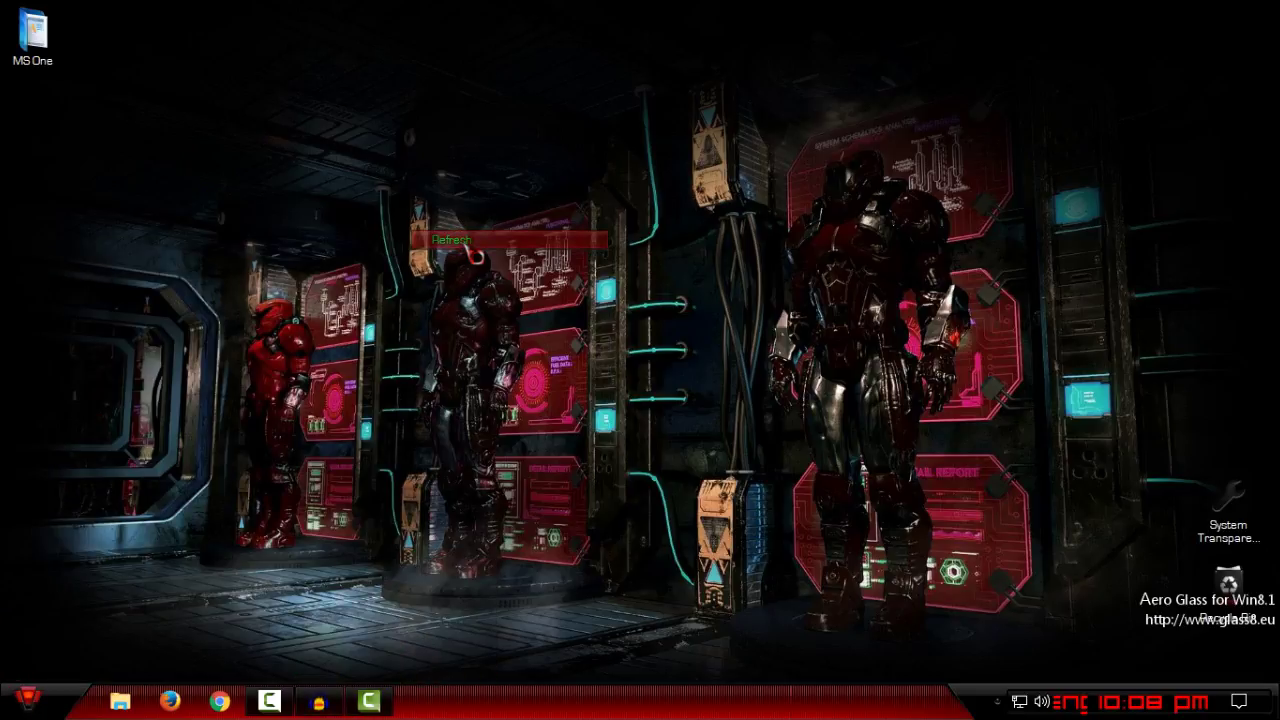
right_click(466, 244)
click(515, 320)
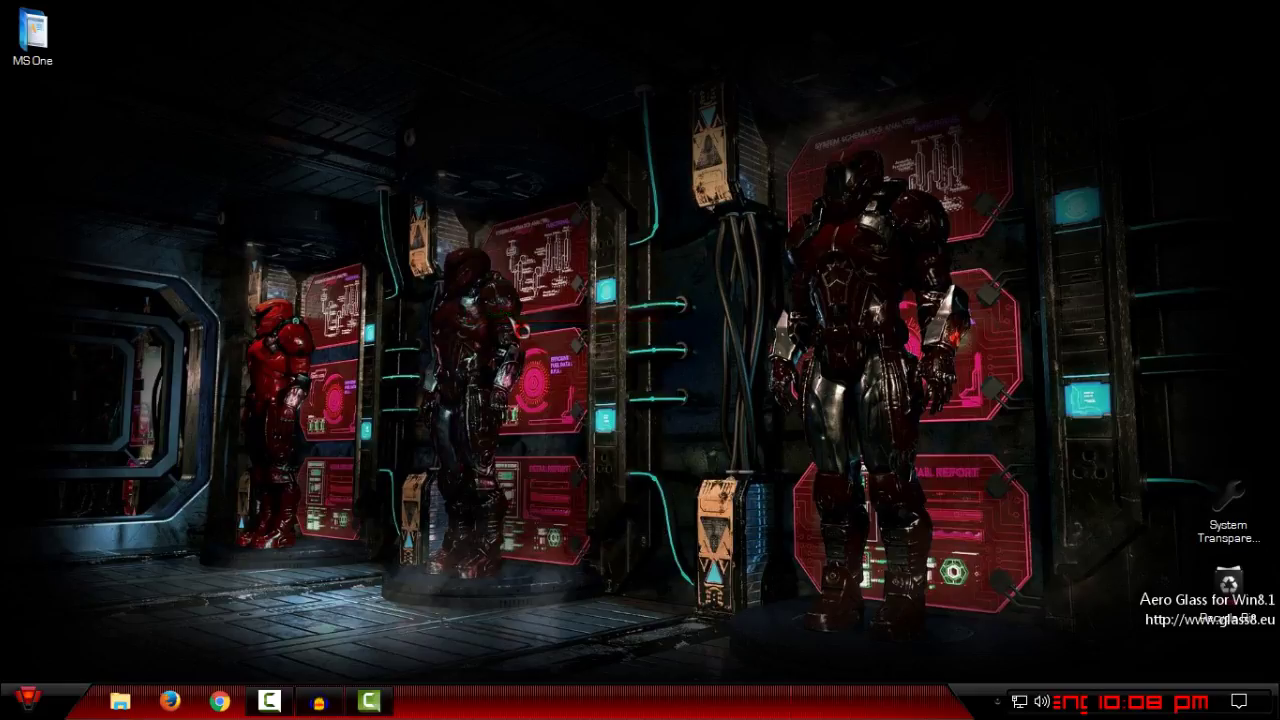
right_click(424, 646)
click(510, 428)
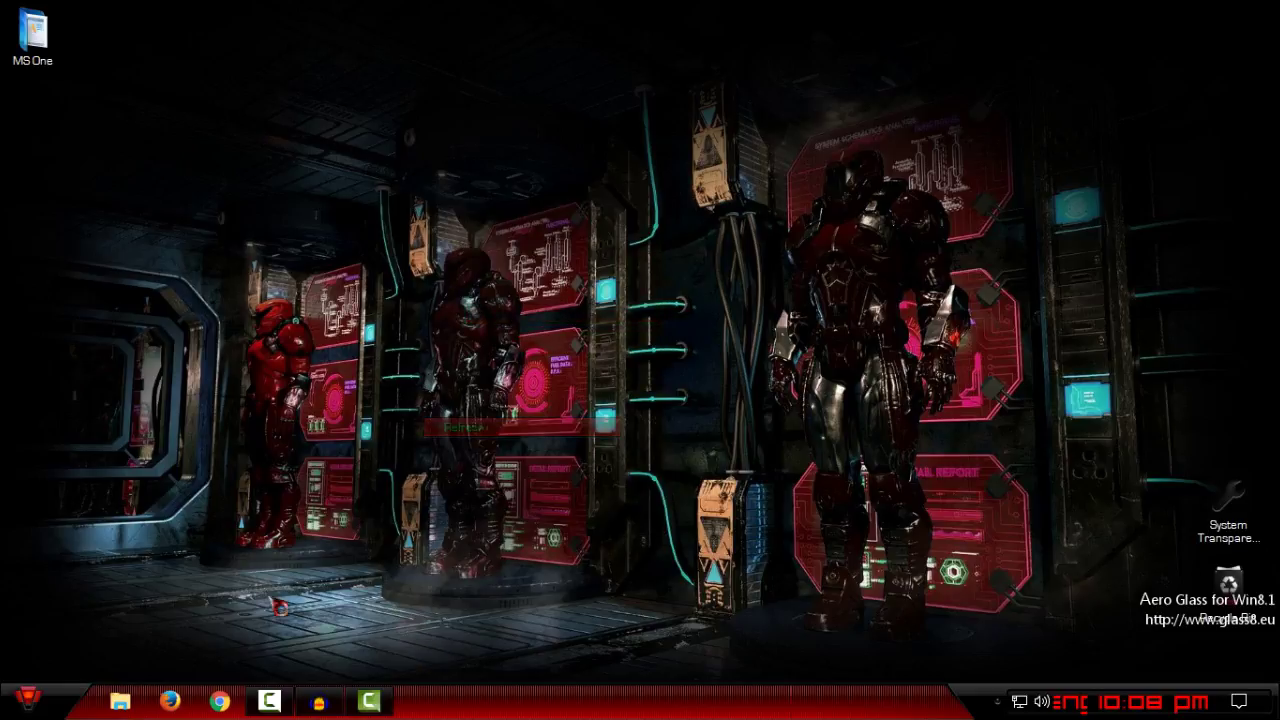
click(120, 700)
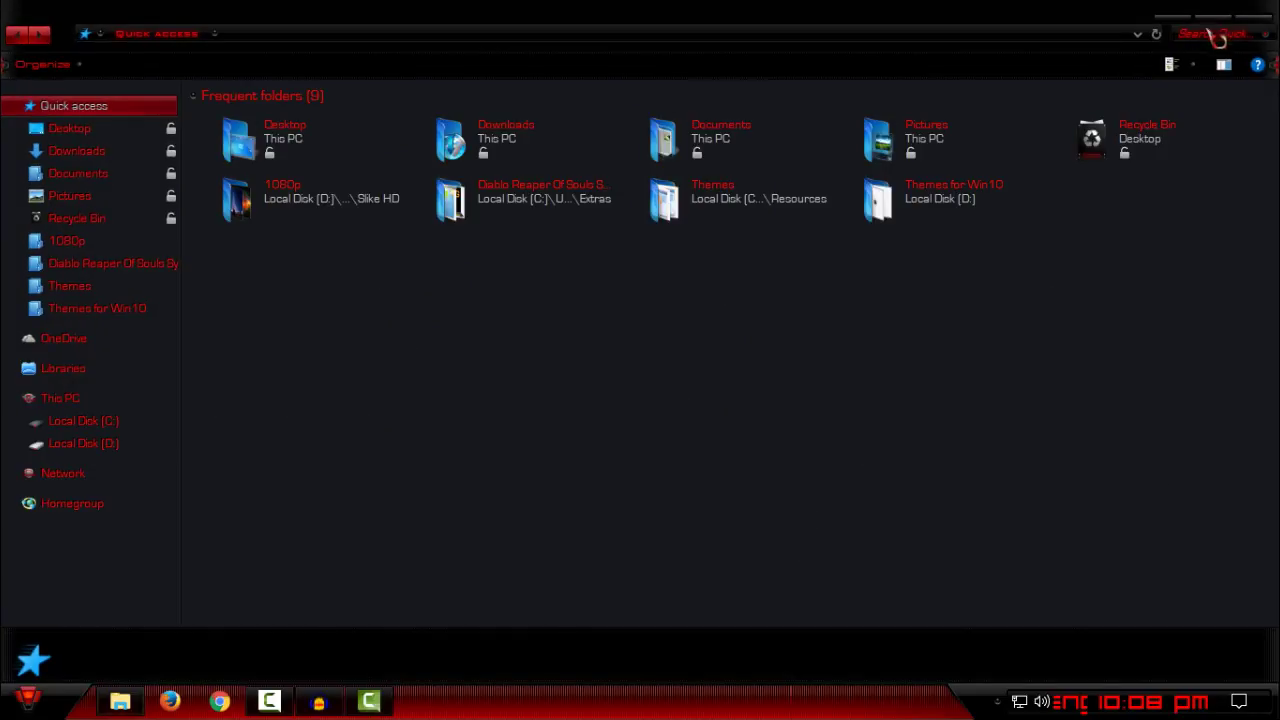
click(1252, 16)
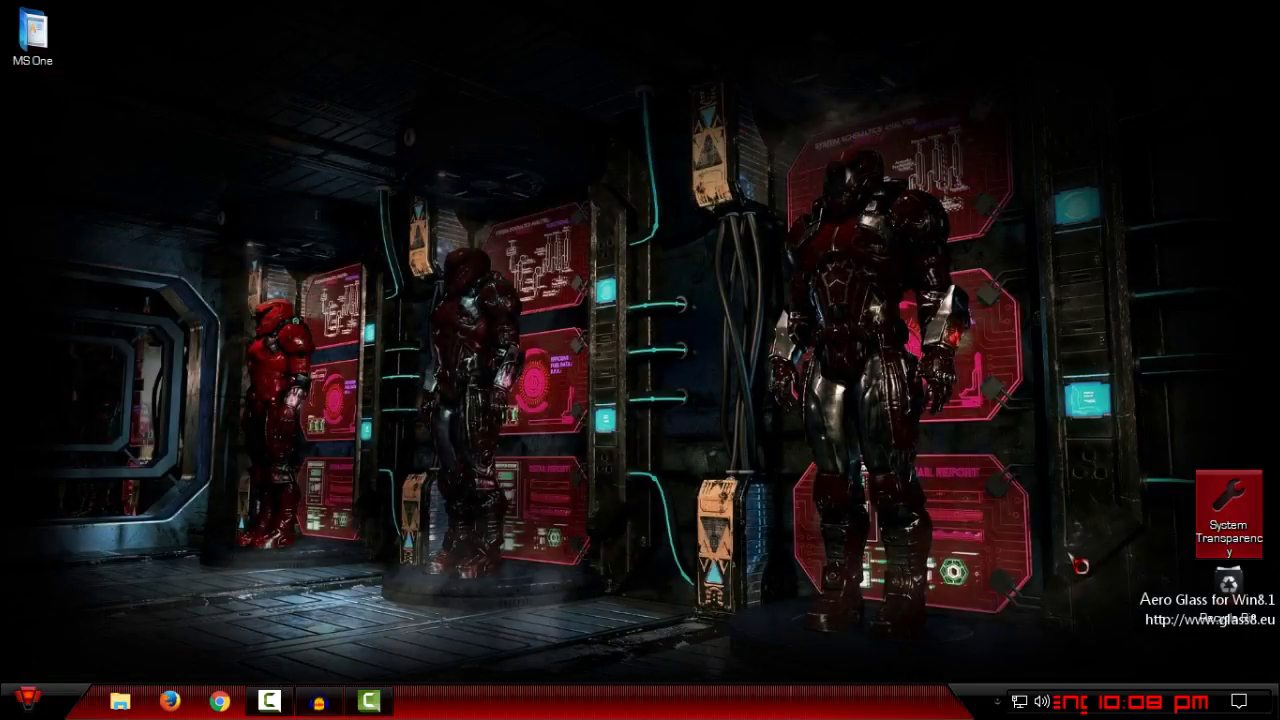
In System Transparency's Window Settings, make menus, taskbar and Start menu transparent.
click(1008, 701)
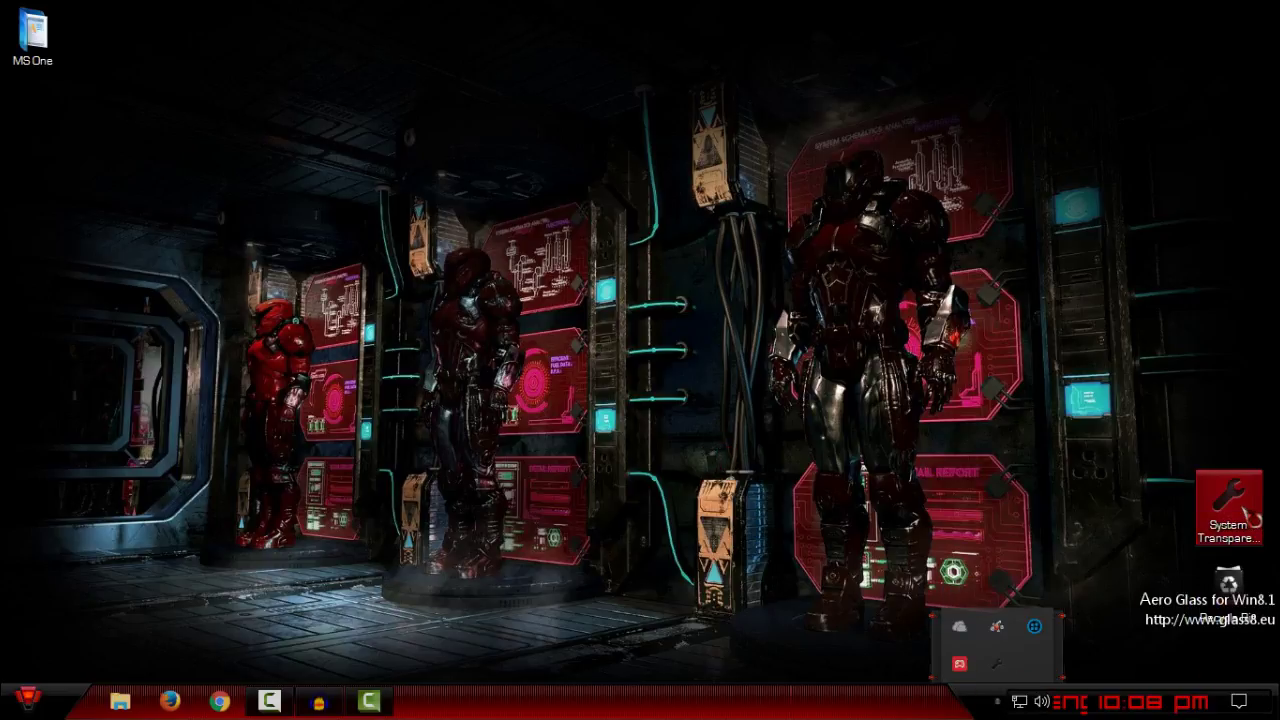
right_click(997, 663)
click(1050, 612)
text(255)
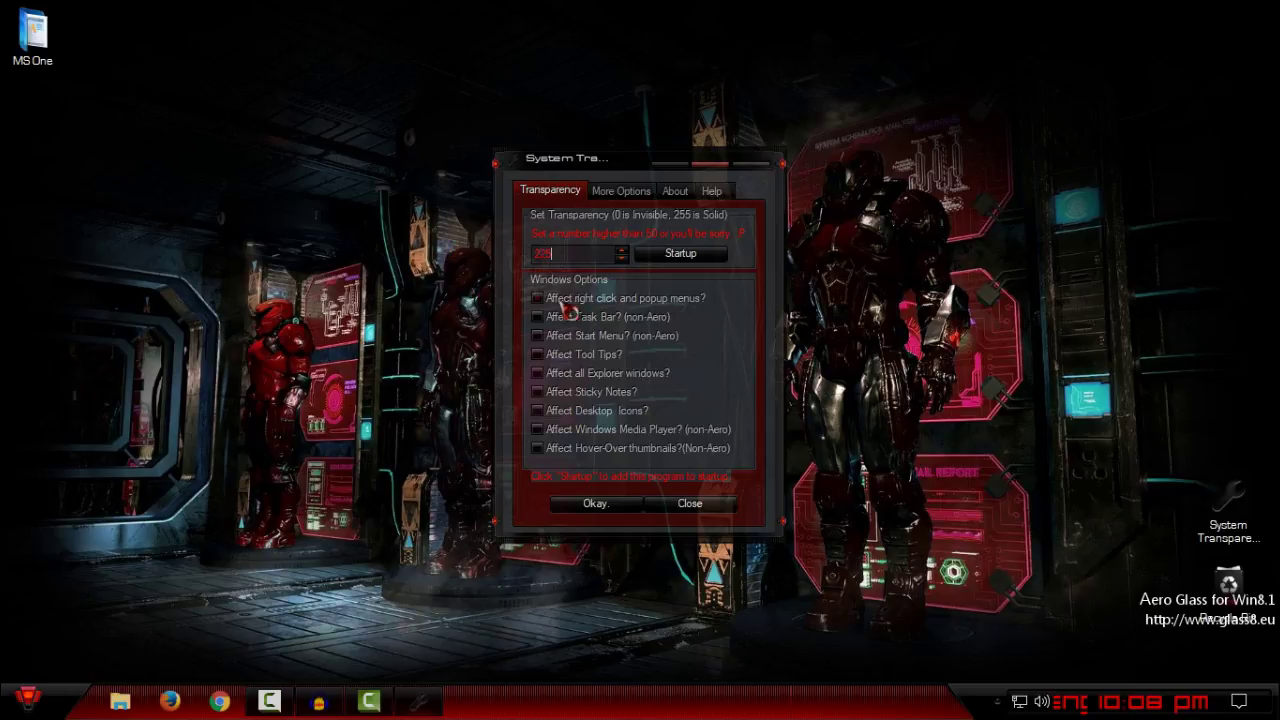
click(555, 298)
click(548, 336)
click(612, 505)
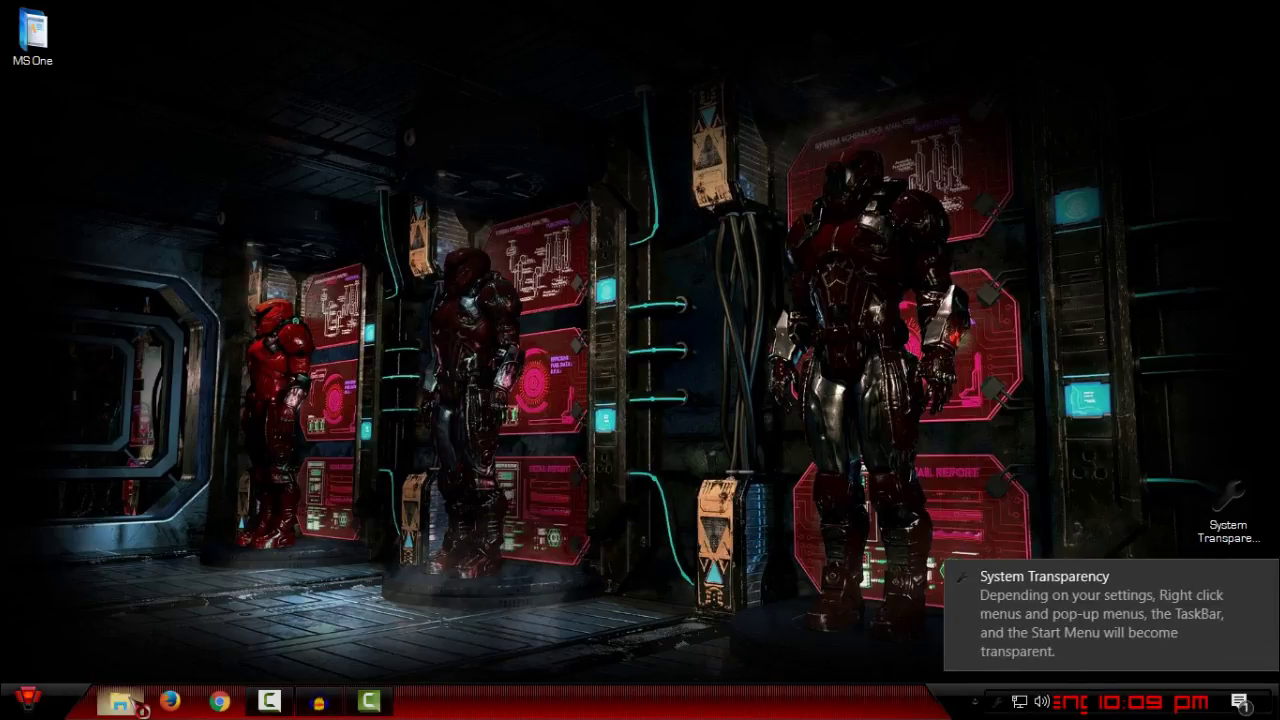
drag(773, 12, 790, 40)
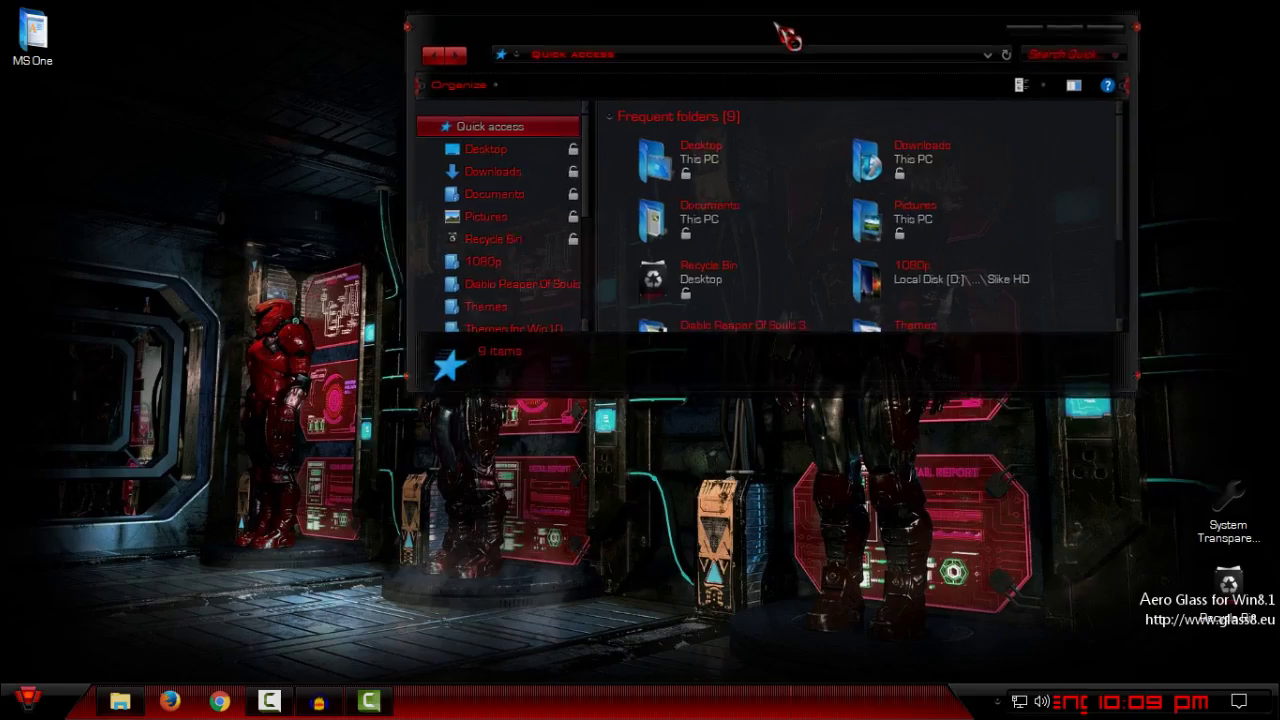
scroll(610, 305, down, 2)
click(570, 287)
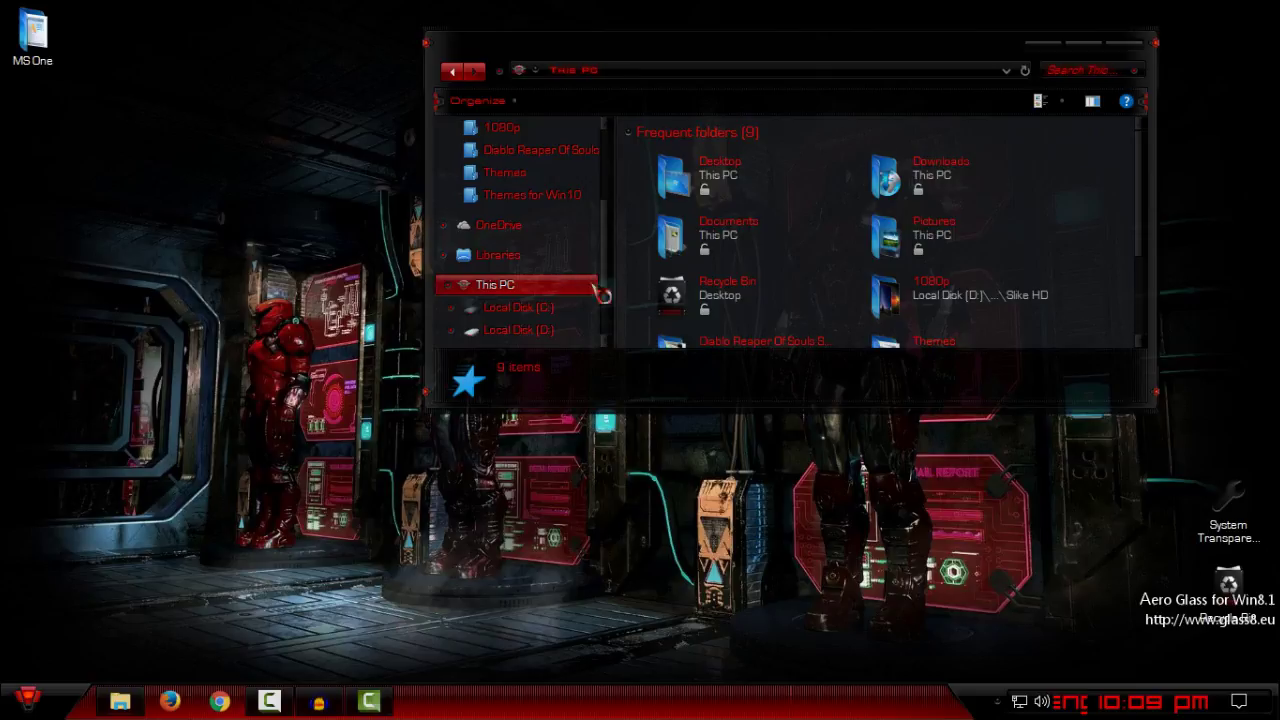
click(1103, 47)
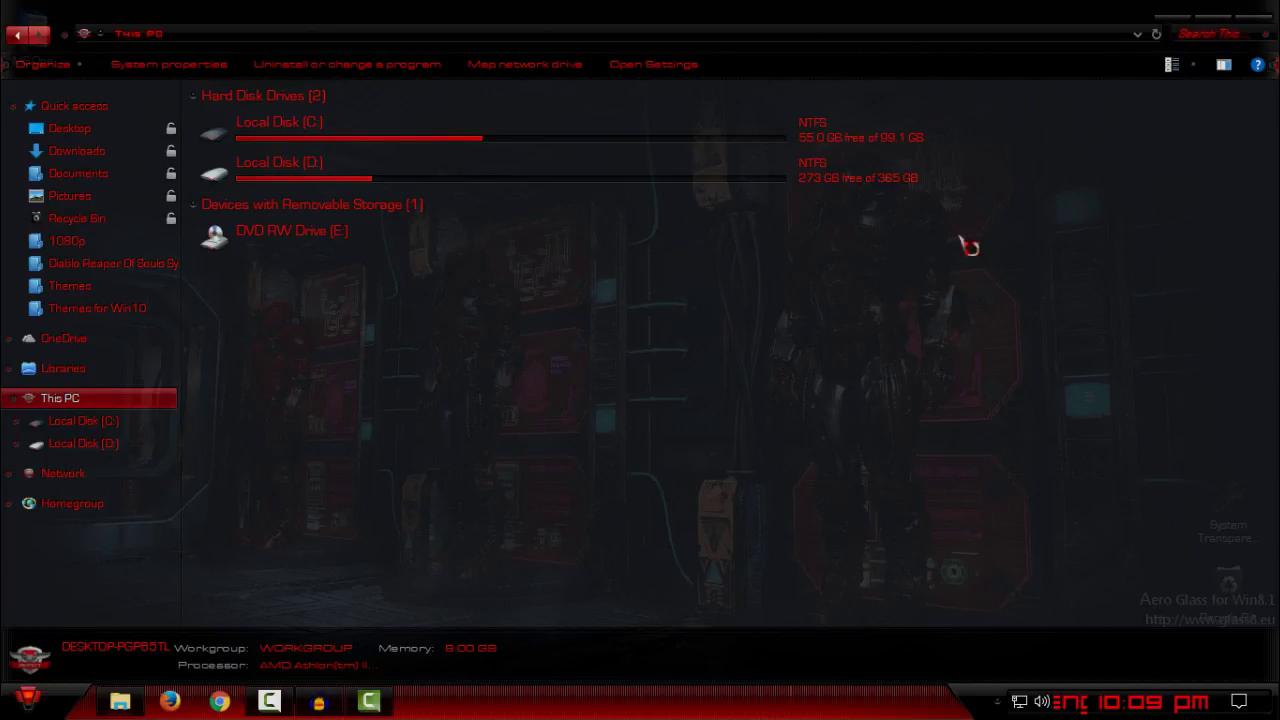
drag(896, 12, 516, 444)
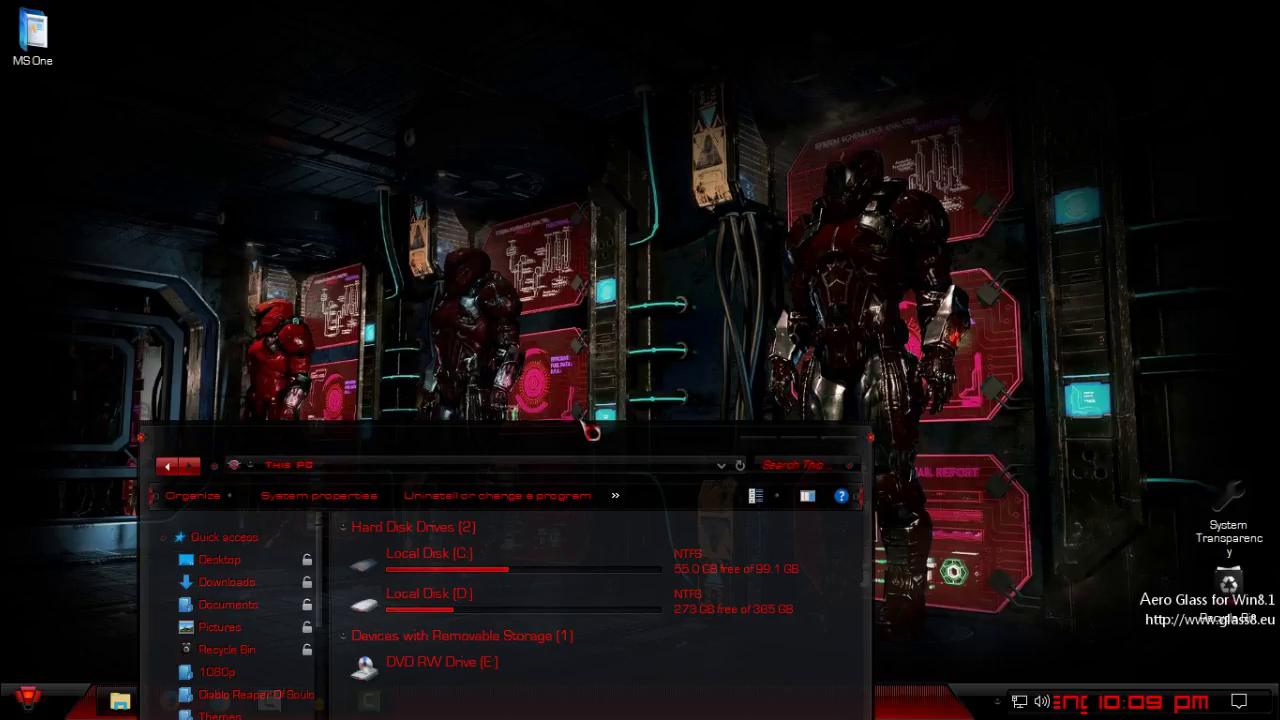
mouse_move(601, 433)
mouse_down()
mouse_move(893, 222)
mouse_move(884, 184)
mouse_up()
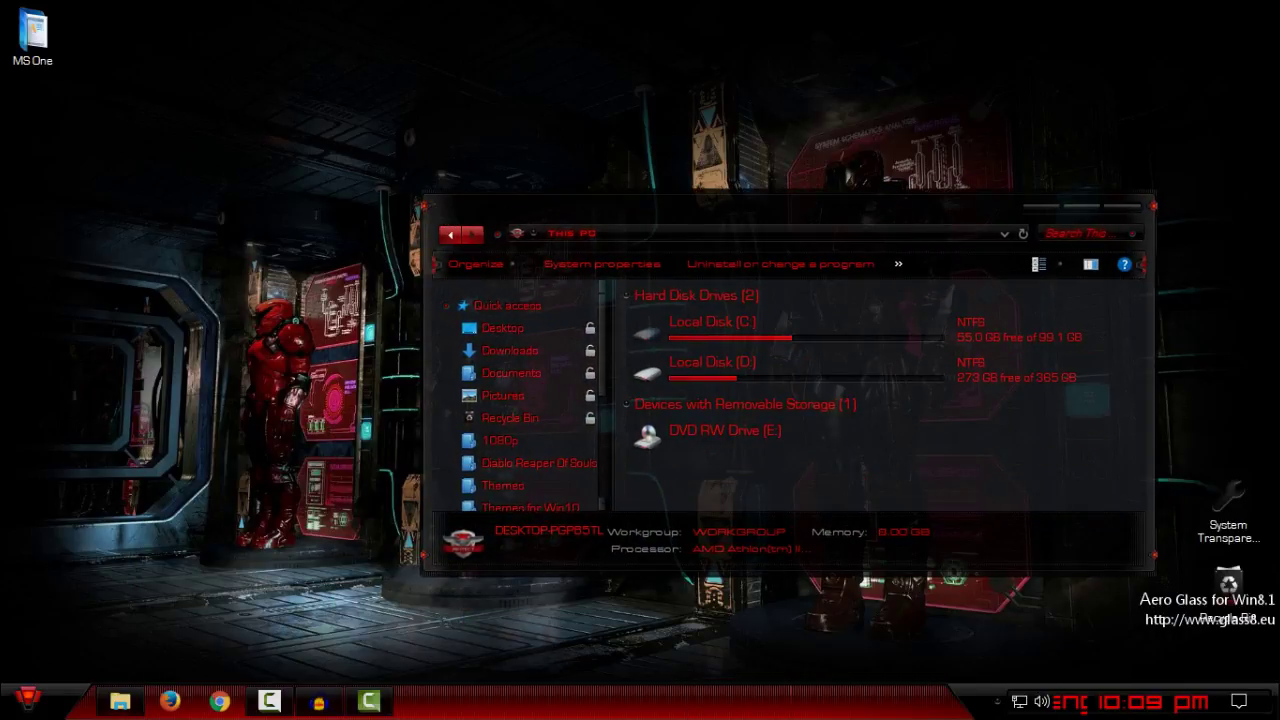
click(1082, 206)
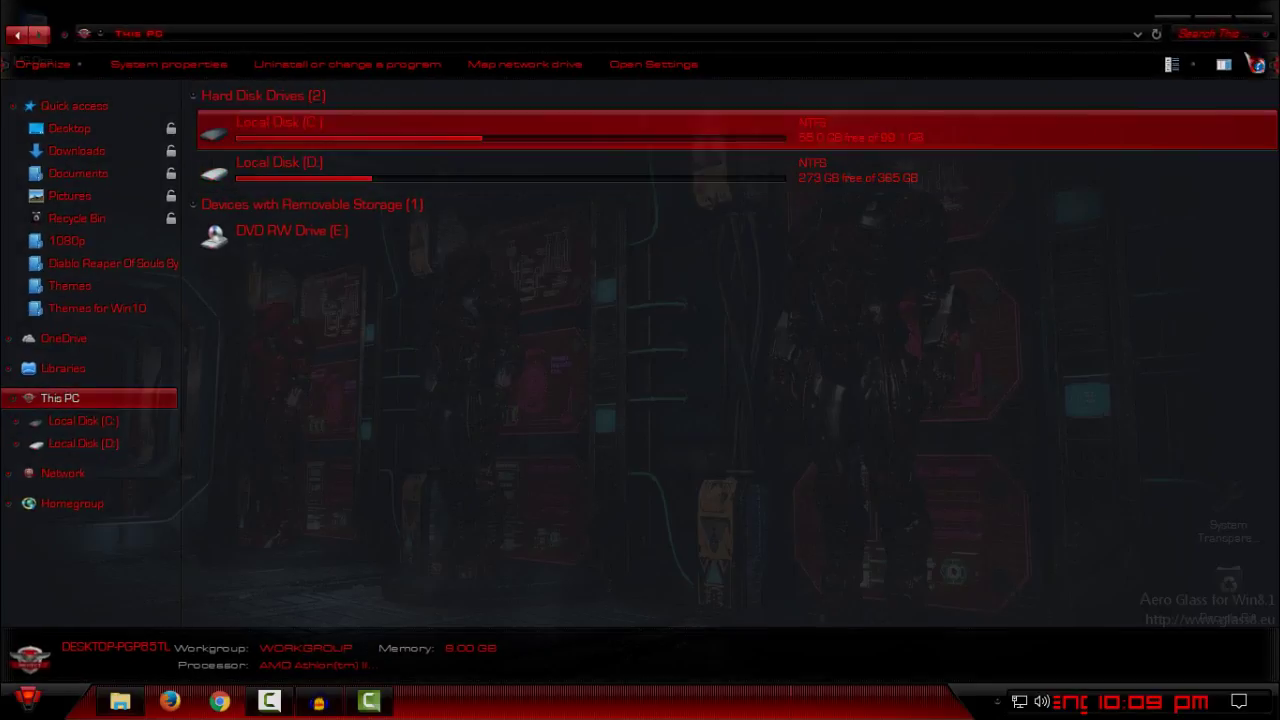
click(1252, 14)
right_click(374, 145)
click(422, 220)
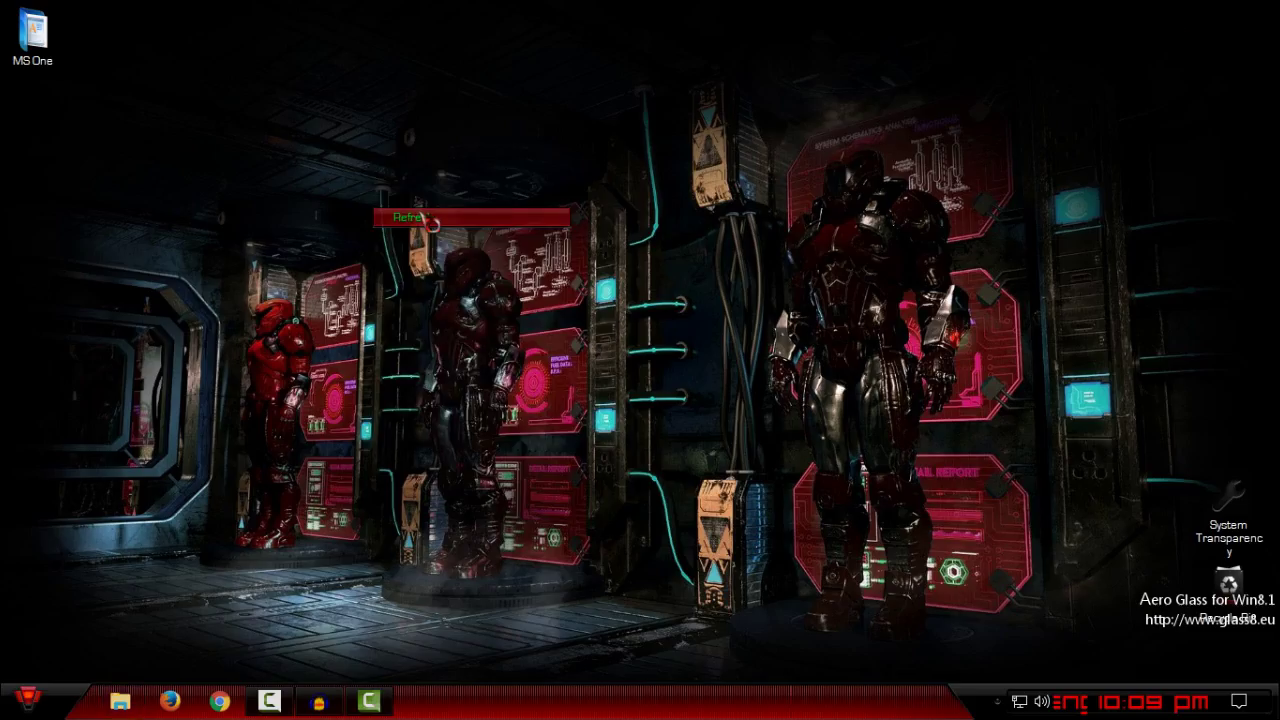
right_click(420, 212)
click(452, 284)
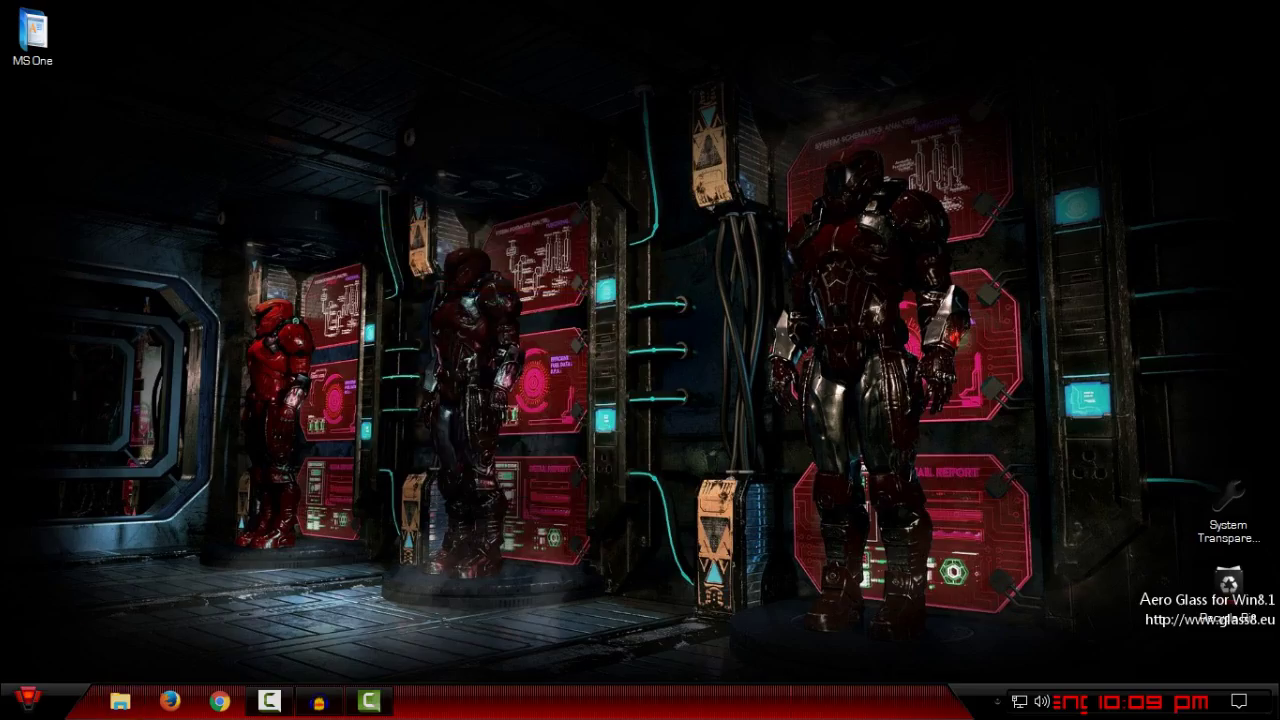
click(28, 700)
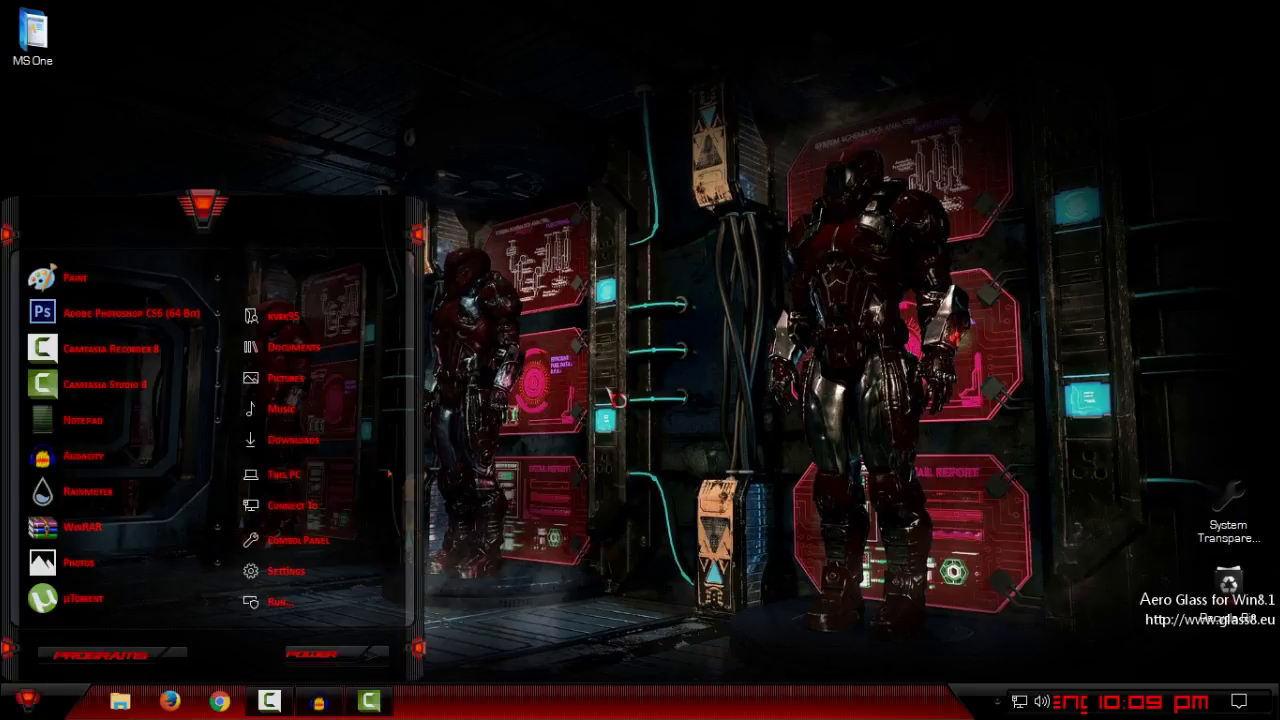
click(320, 654)
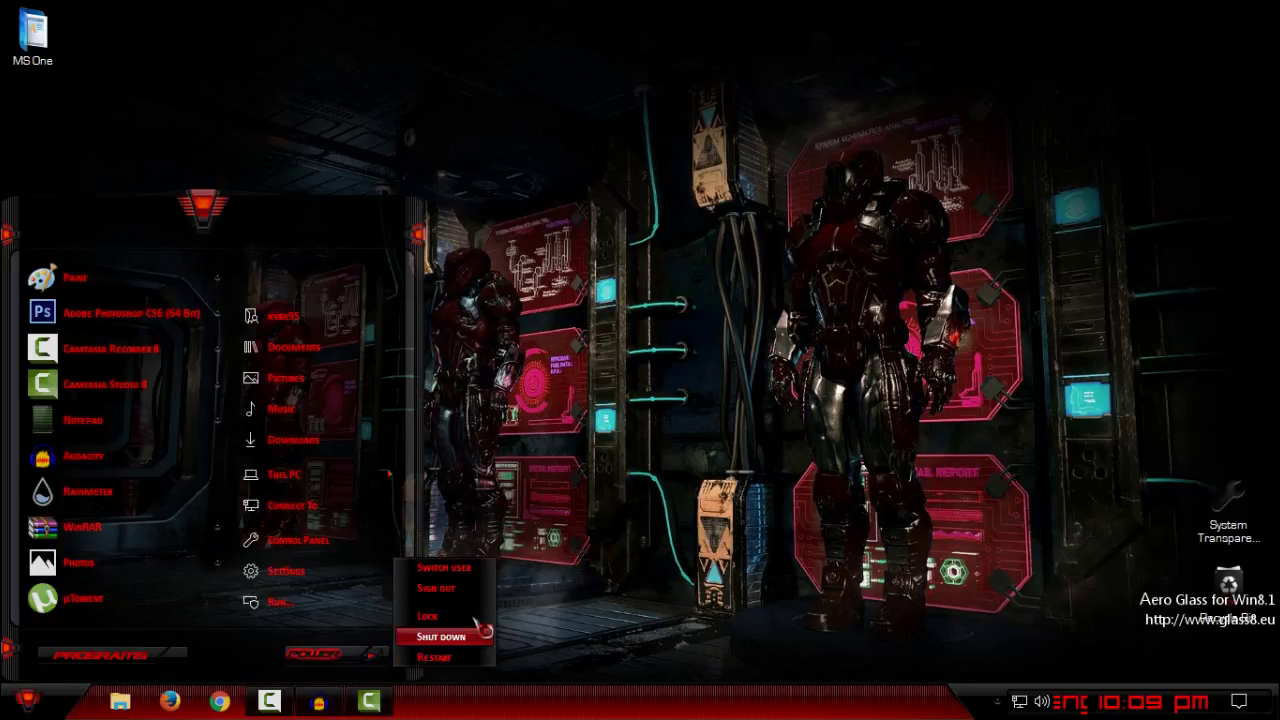
right_click(548, 229)
click(576, 294)
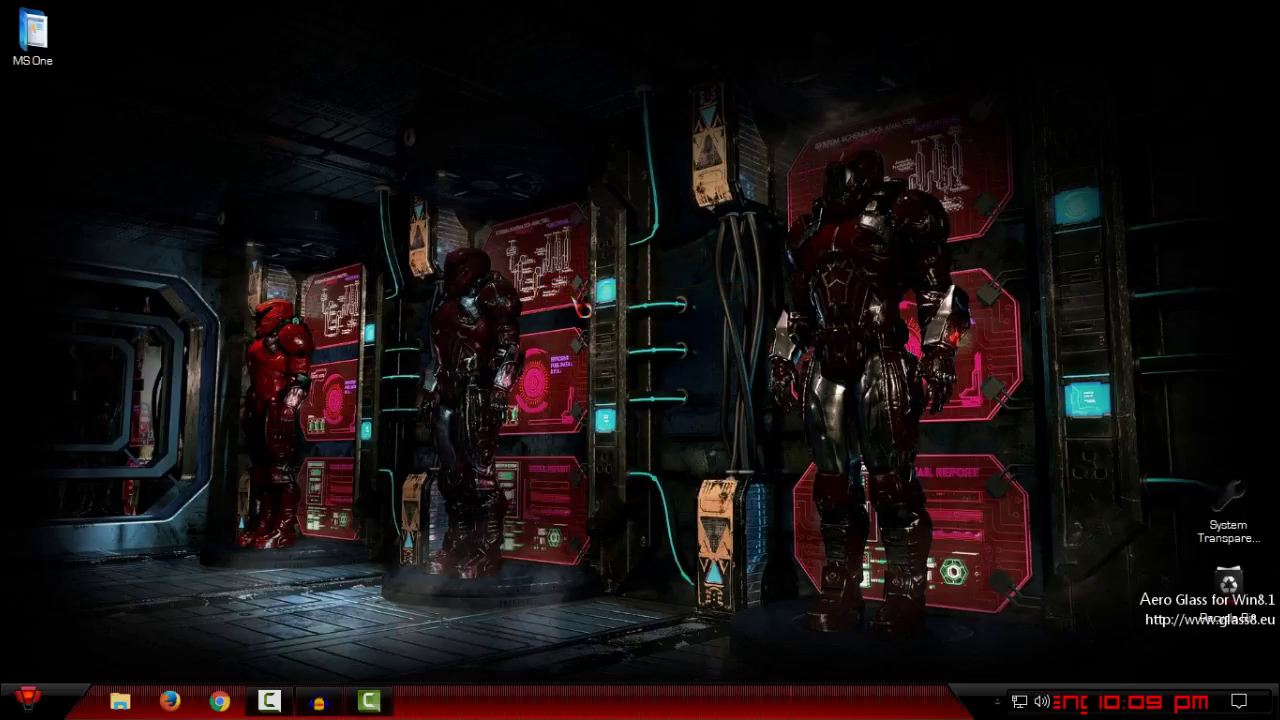